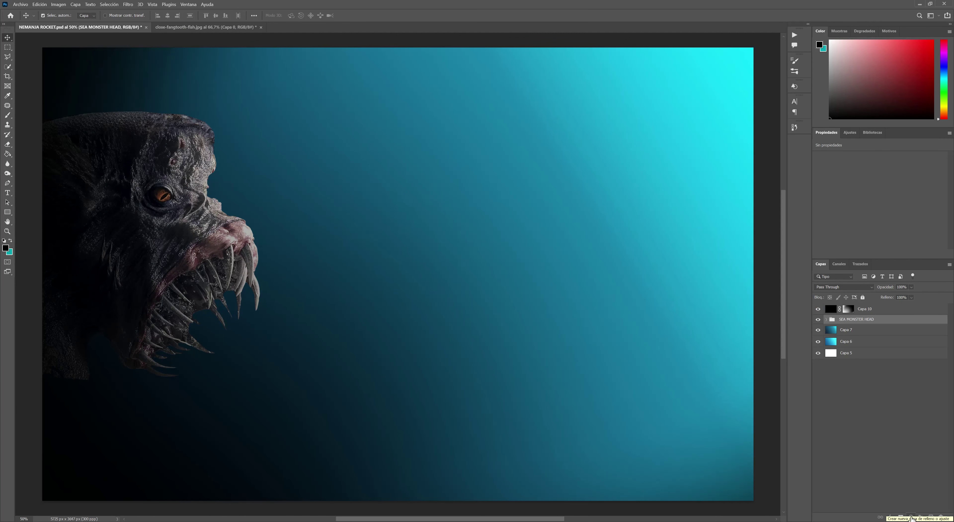
Step: Add a Color Balance adjustment to the head and set the red tint layer to Soft Light (Luz suave)
click(911, 518)
click(907, 450)
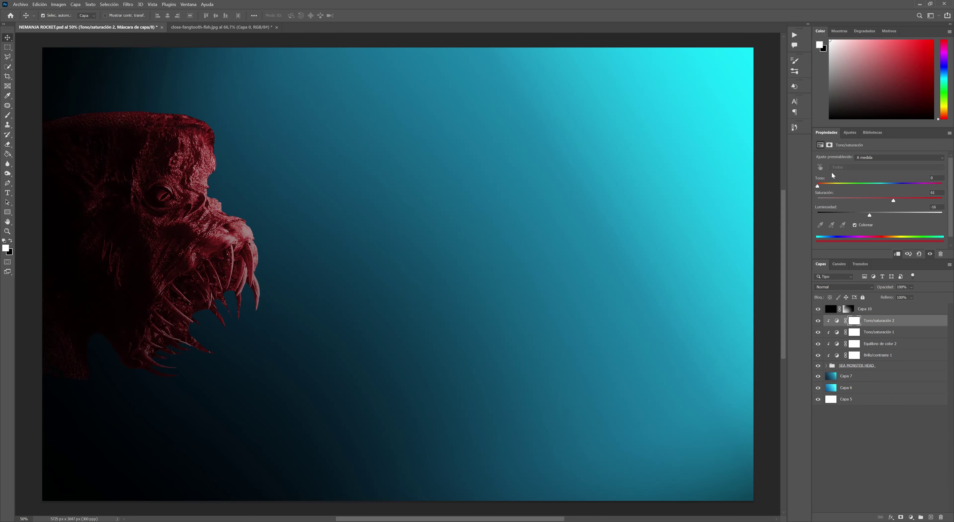
click(843, 287)
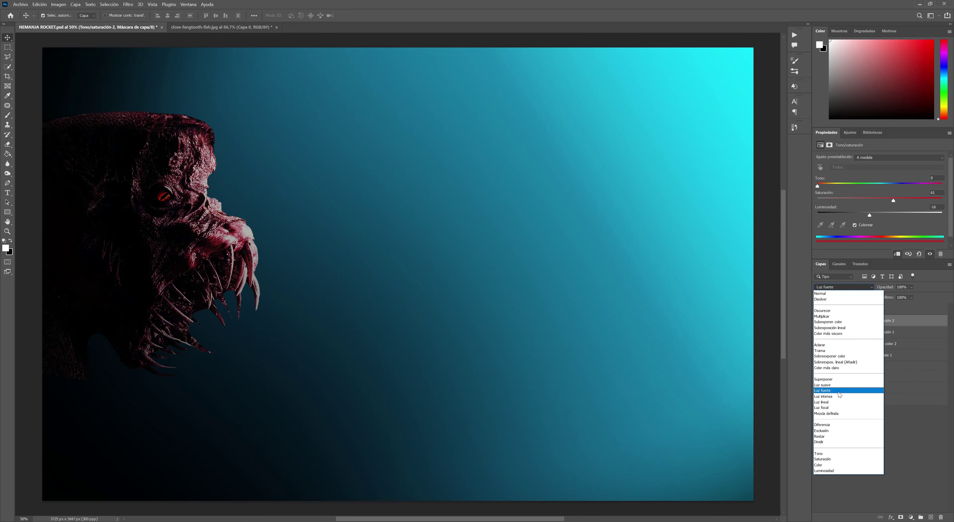
click(834, 382)
Step: Invert the red tint's mask and brush the tint back onto the lips only
key(ctrl+i)
key(b)
drag(246, 231, 212, 250)
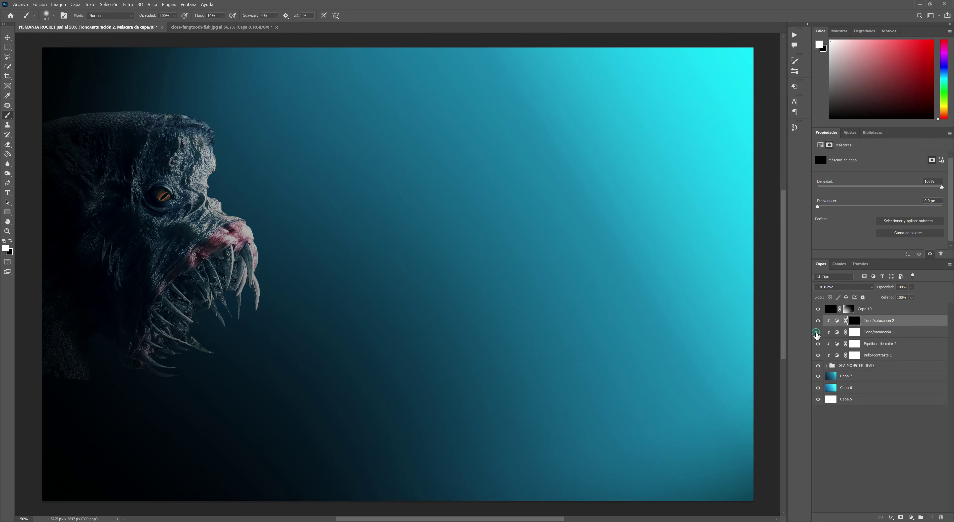
key(x)
key(bracketleft)
key(bracketleft)
key(bracketleft)
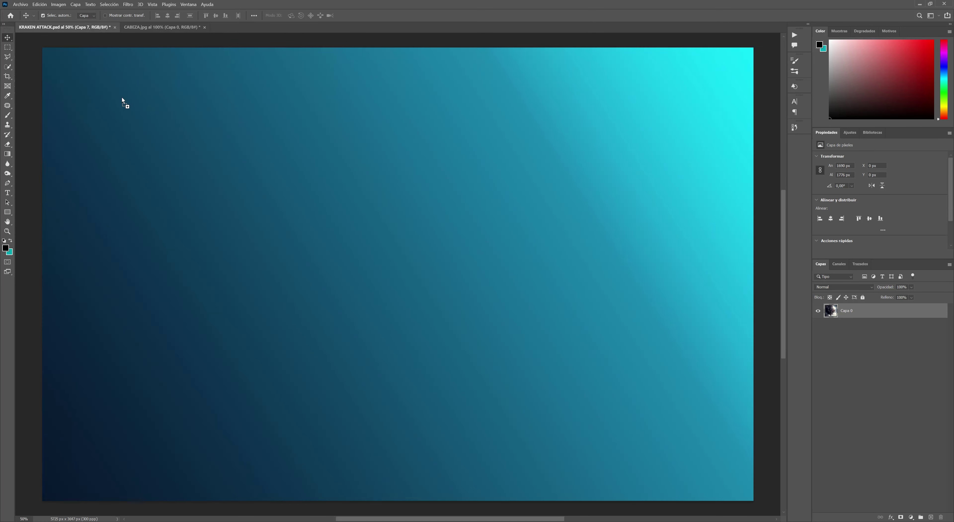
Step: Place the CABEZA.jpg head at the left edge, rotated nearly upright and enlarged
drag(122, 97, 122, 259)
key(ctrl+t)
drag(289, 367, 330, 383)
drag(204, 354, 157, 420)
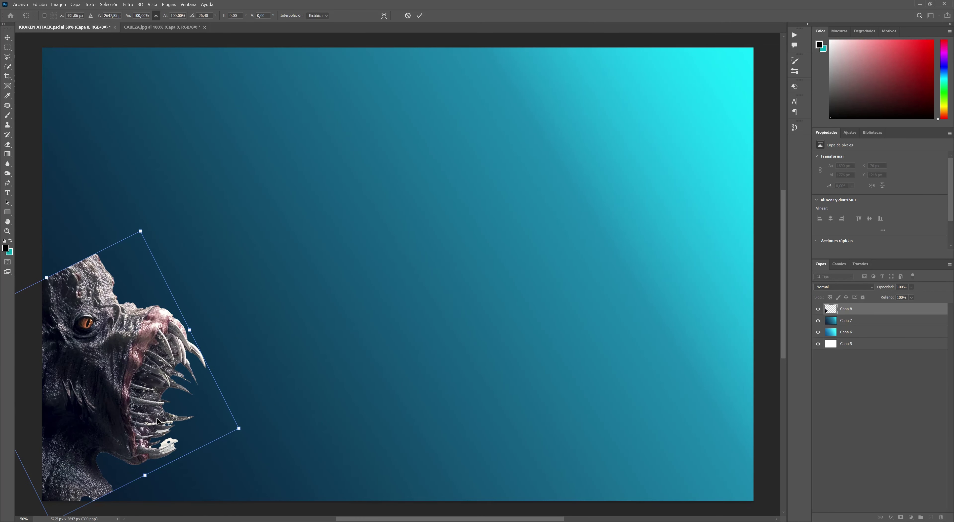
mouse_move(238, 398)
mouse_down()
mouse_move(203, 368)
mouse_move(213, 390)
mouse_up()
drag(154, 330, 172, 282)
key(Return)
key(ctrl+t)
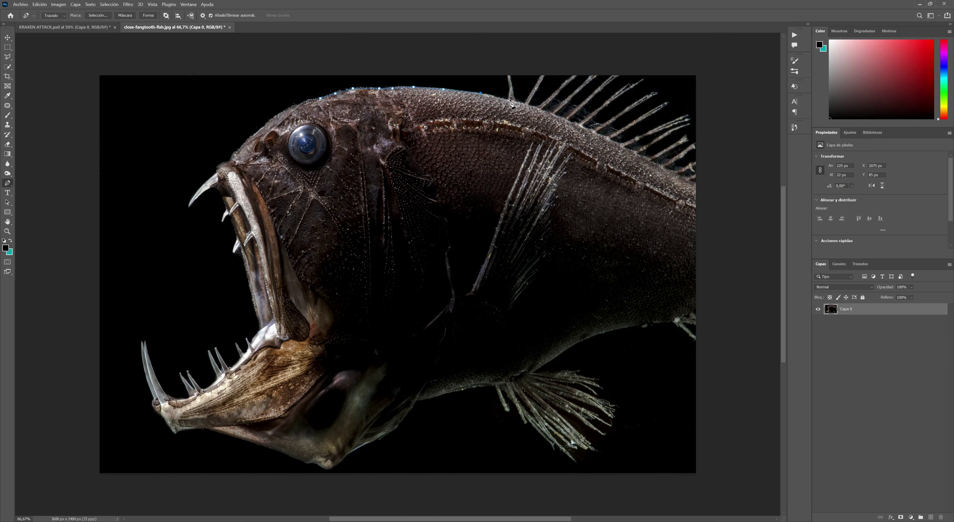
Step: Copy the fish head from its traced path and paste it into KRAKEN ATTACK
right_click(420, 115)
click(458, 128)
key(ctrl+c)
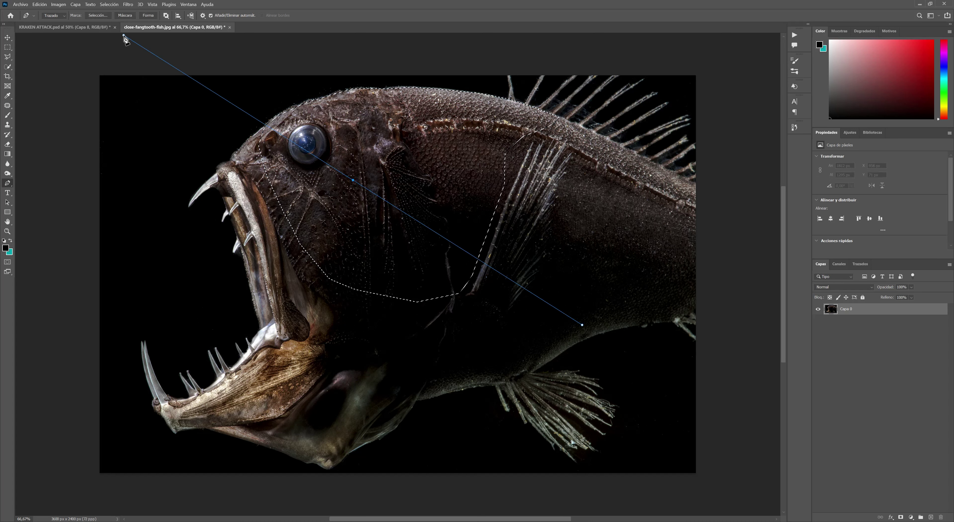
click(65, 27)
key(ctrl+v)
Step: Move the fish head onto the monster's skull and give it a black mask for brushing in
key(ctrl+t)
mouse_move(370, 196)
mouse_down()
mouse_move(156, 177)
mouse_move(138, 209)
mouse_move(140, 185)
mouse_up()
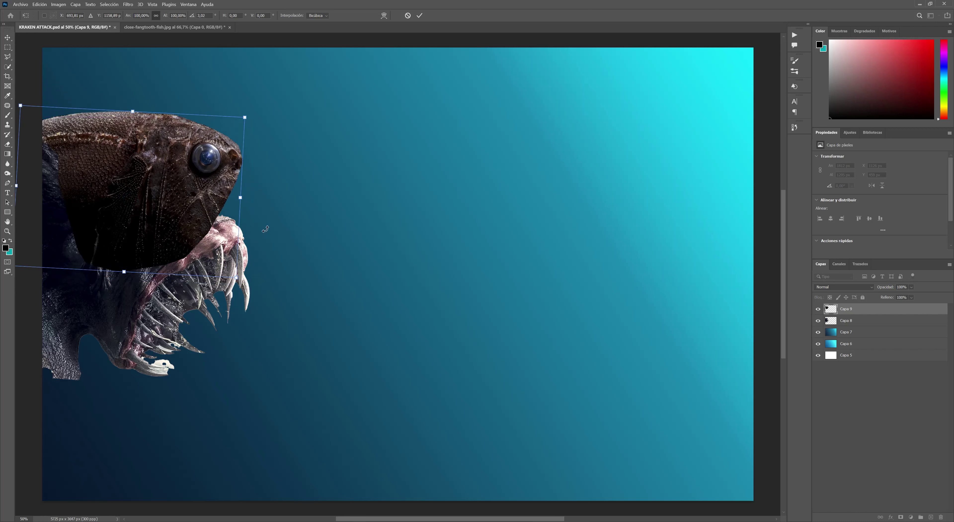
key(Return)
alt+click(901, 517)
key(b)
key(d)
click(222, 16)
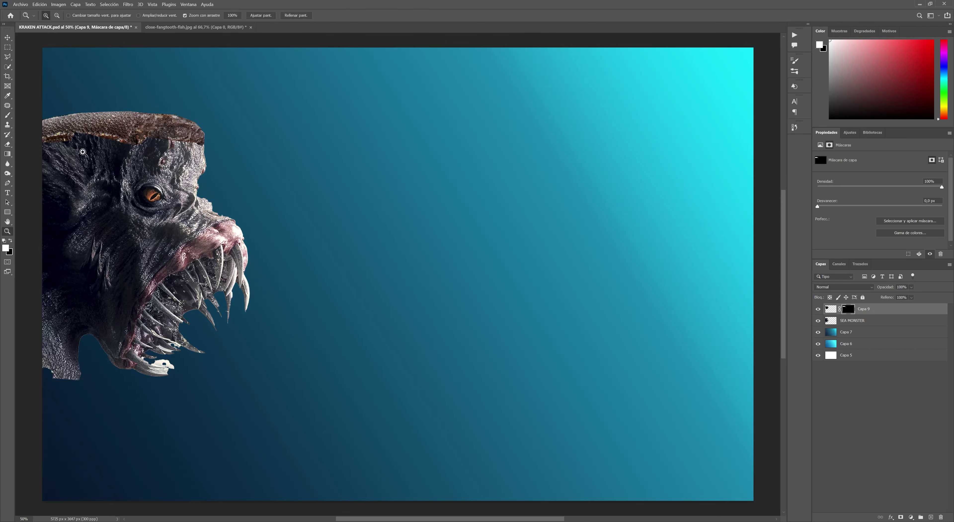
click(222, 16)
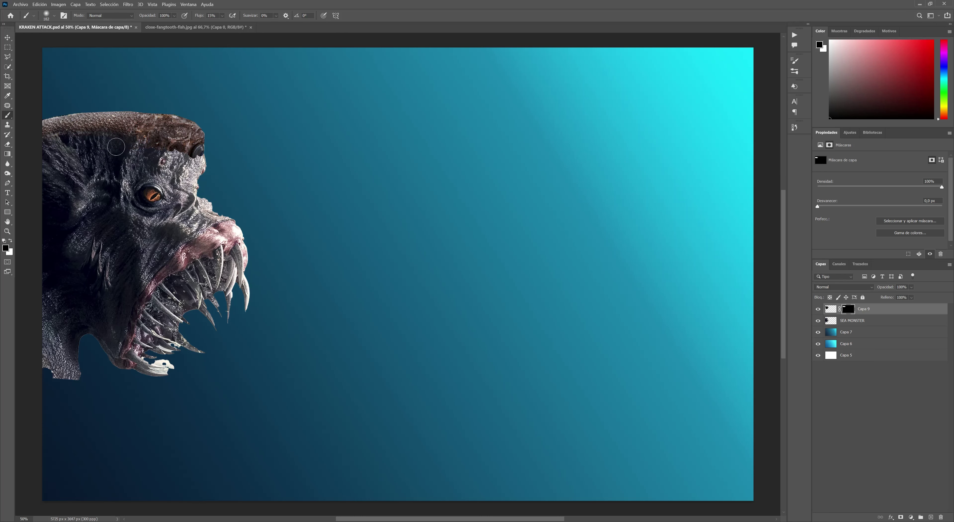
Step: Add a Color Balance adjustment over the fish head and reselect its mask
click(912, 516)
click(912, 450)
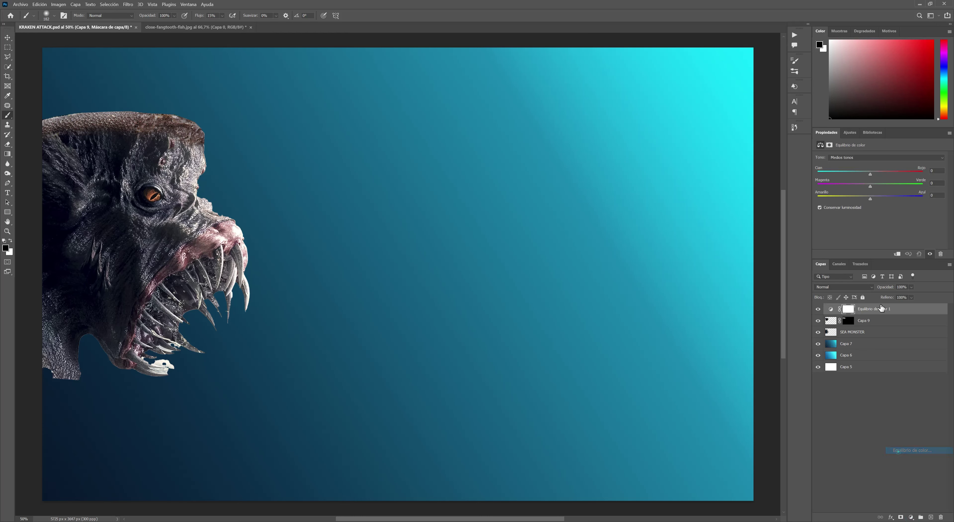
click(849, 321)
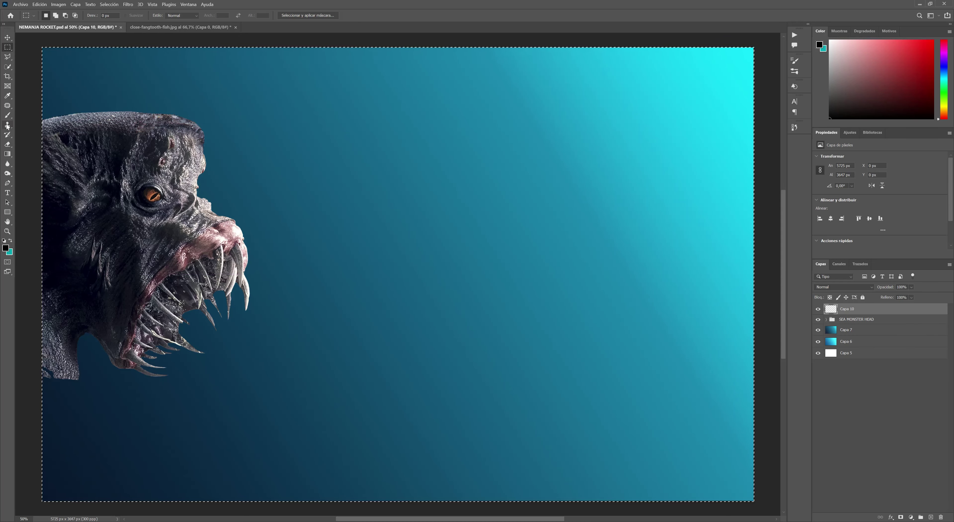
Step: Fill the new layer with black and paint away its centre to reveal the scene
key(alt+BackSpace)
key(ctrl+d)
key(b)
key(ctrl+minus)
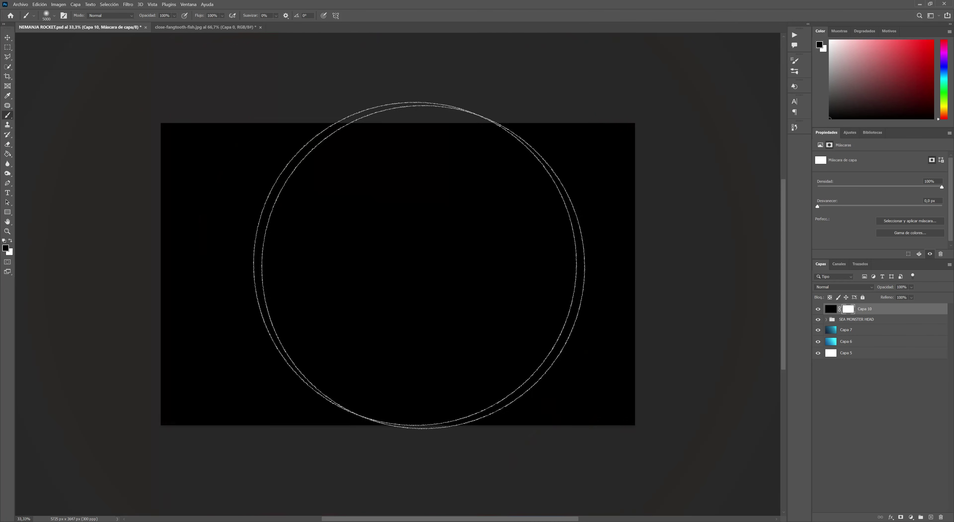
mouse_move(405, 260)
mouse_down()
mouse_move(497, 217)
mouse_move(485, 179)
mouse_move(552, 175)
mouse_up()
Step: Shape the vignette's lower-left corner with a soft 14%-flow brush
key(x)
key(shift+1)
key(shift+4)
drag(298, 409, 349, 393)
scroll(350, 393, down, 2)
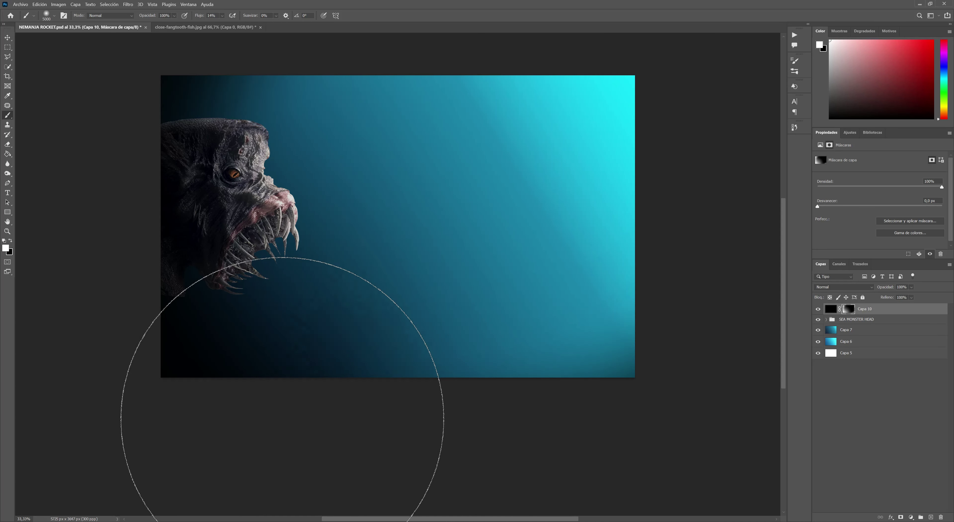
scroll(52, 136, up, 4)
scroll(192, 408, down, 4)
scroll(128, 328, up, 4)
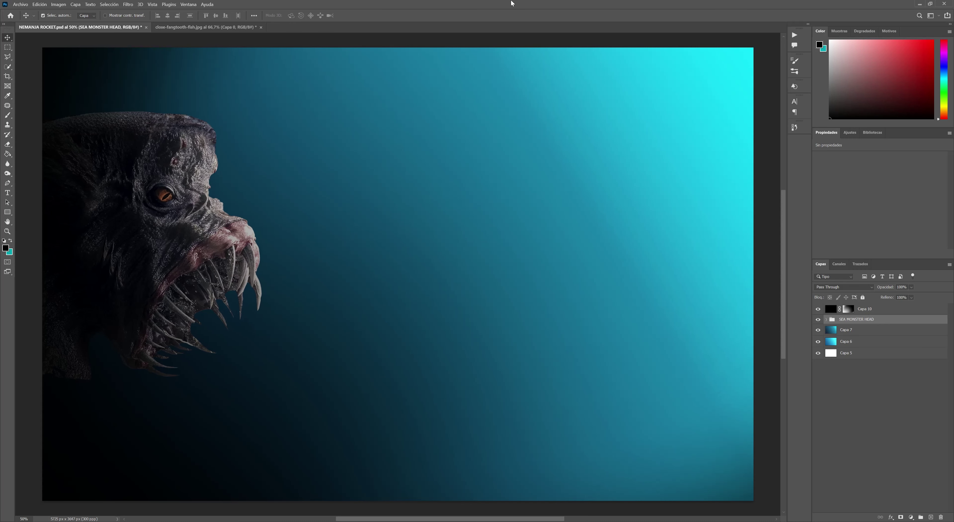
Step: Grade the head with Brightness/Contrast, Color Balance and colourised Hue/Saturation (saturation +60, lightness +29)
click(911, 516)
click(904, 405)
click(911, 517)
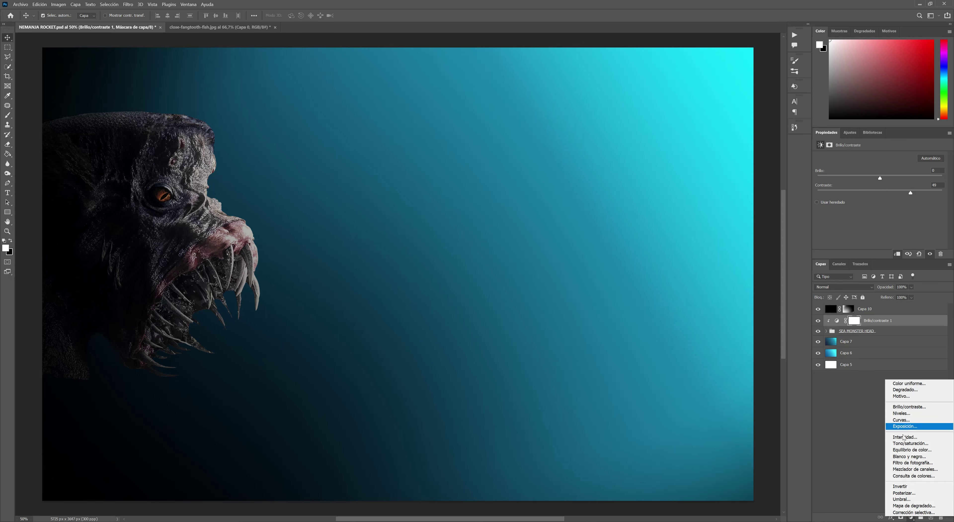
click(903, 448)
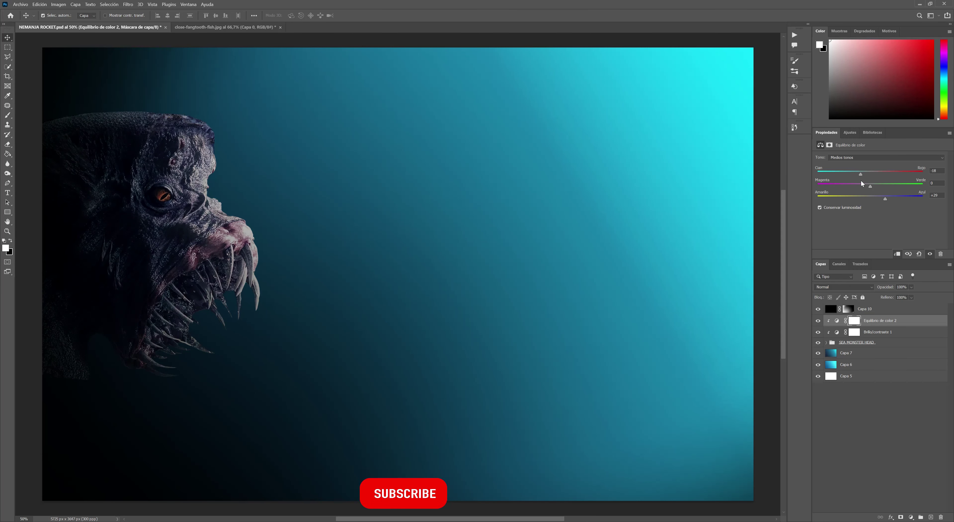
click(911, 517)
click(903, 440)
click(848, 167)
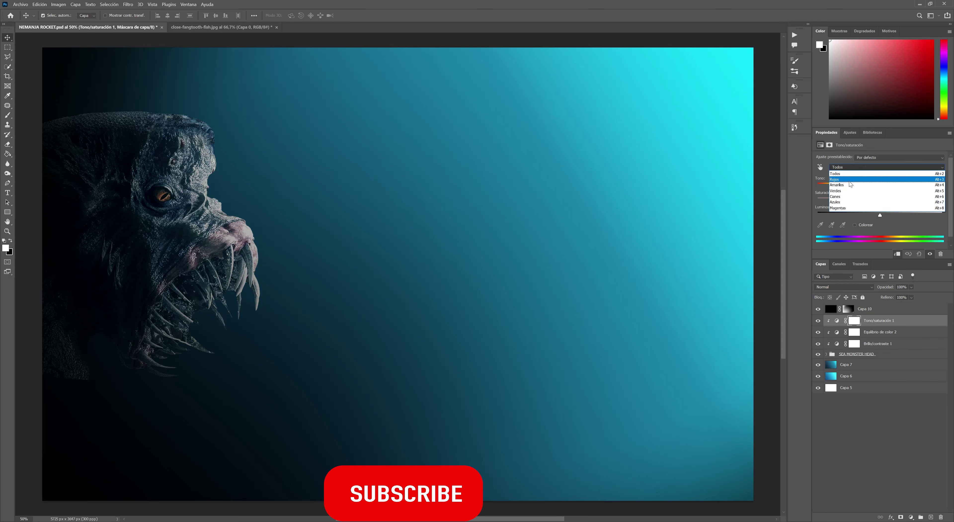
drag(880, 201, 924, 199)
click(919, 213)
click(855, 224)
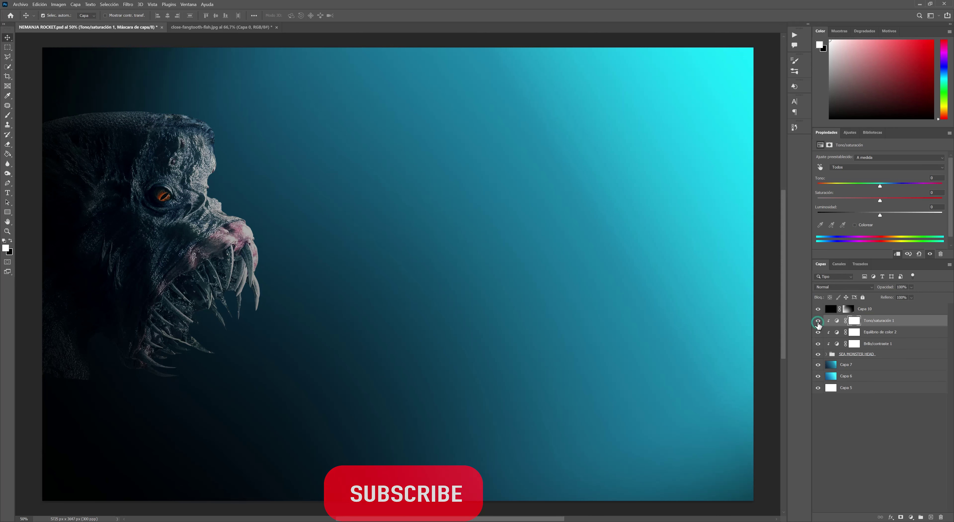
Step: Add a second colourised red Hue/Saturation layer in Soft Light (Luz suave) for the lips
click(900, 439)
click(855, 225)
mouse_move(849, 200)
mouse_down()
mouse_move(893, 200)
mouse_move(869, 215)
mouse_up()
click(843, 287)
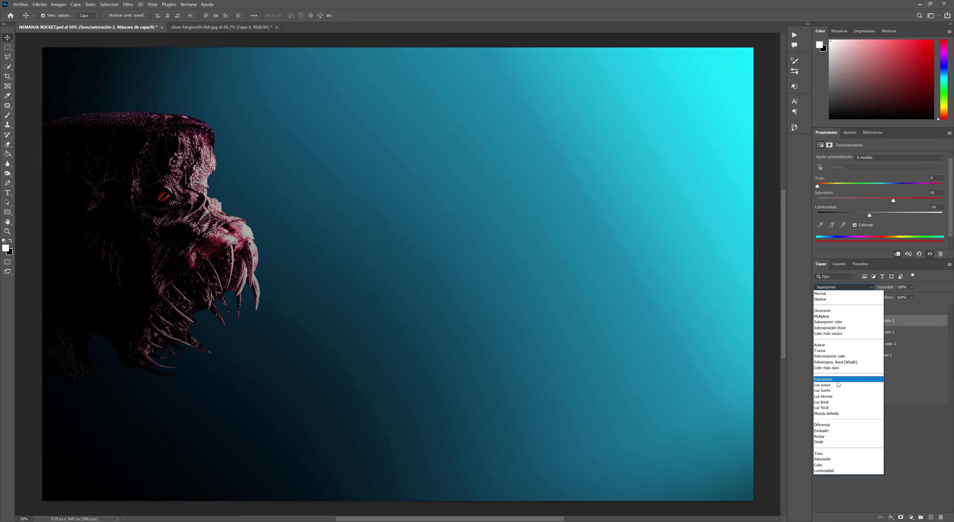
click(823, 385)
click(8, 115)
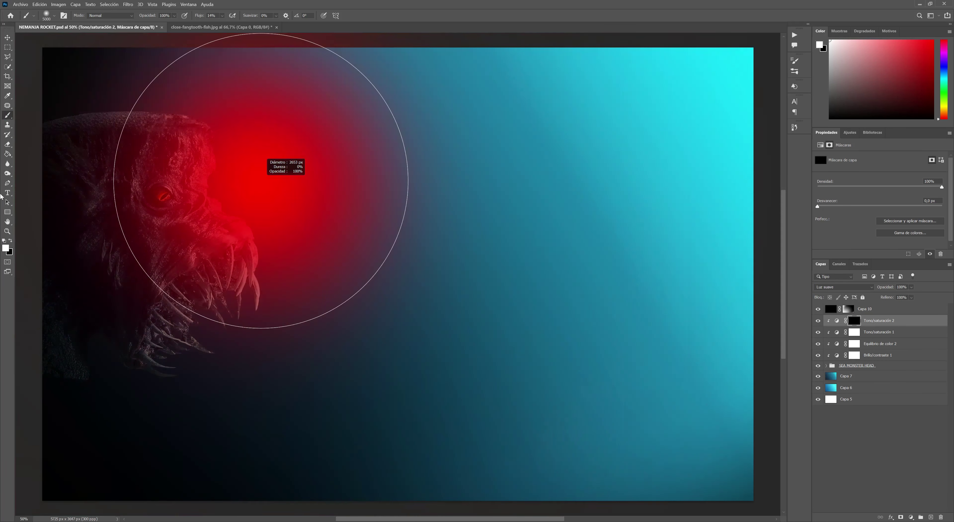
Step: Add an orange Solid Color fill with an inverted mask for the eye glow
click(911, 517)
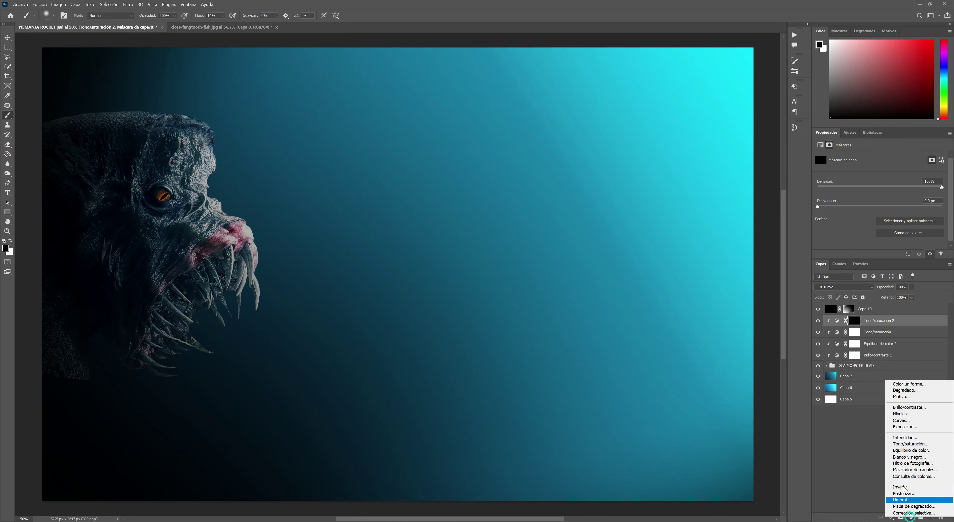
click(863, 383)
click(804, 370)
key(d)
key(ctrl+i)
key(z)
click(158, 203)
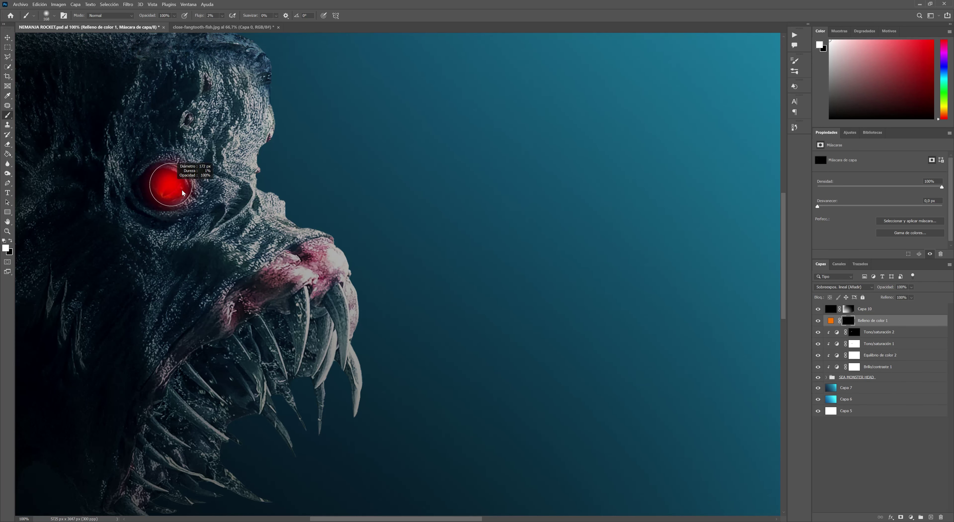
key(h)
key(ctrl+0)
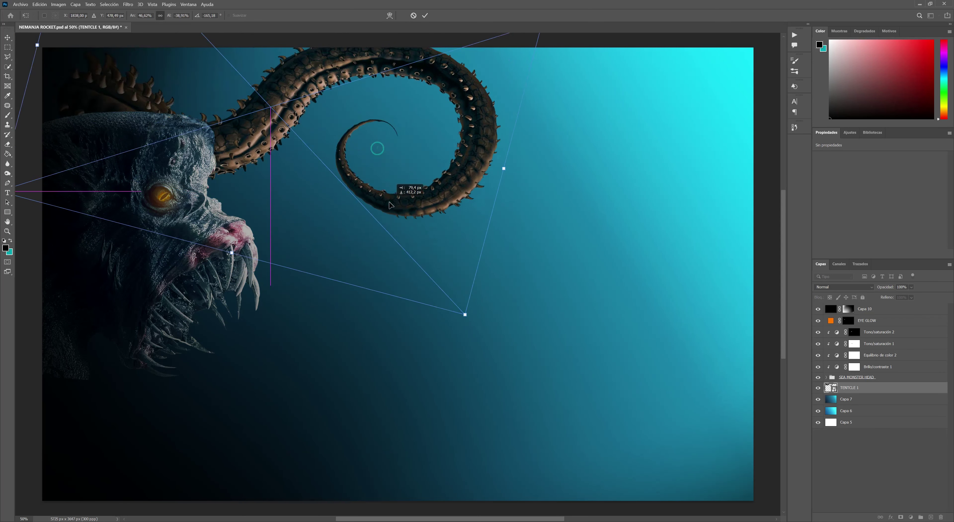
Step: Rotate and position tentacles around the jaw and at the lower left
drag(542, 193, 237, 370)
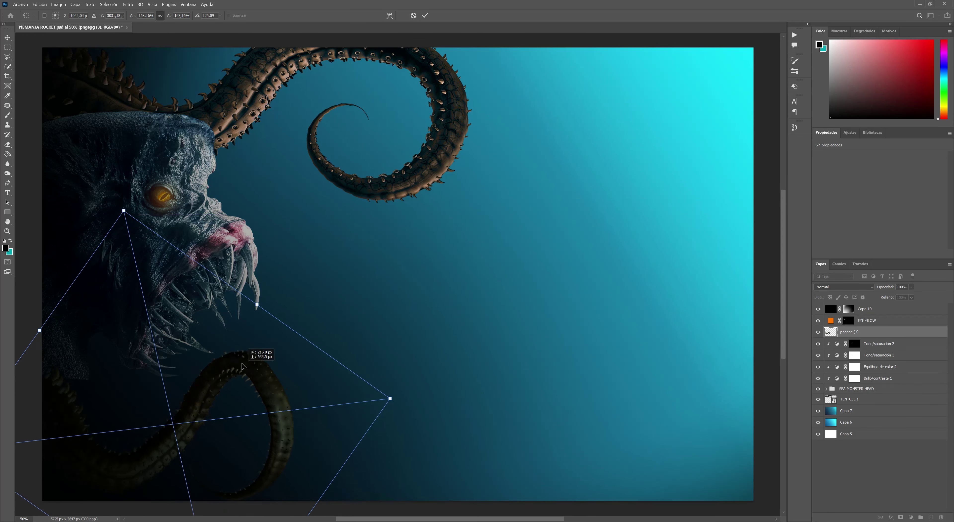
drag(445, 385, 459, 361)
drag(274, 367, 279, 386)
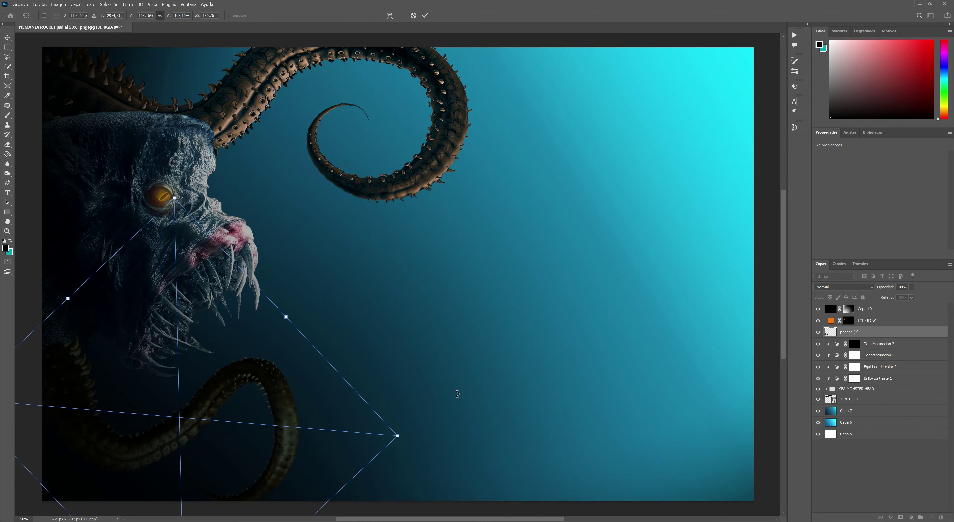
mouse_move(361, 320)
mouse_down()
mouse_move(294, 354)
mouse_move(51, 307)
mouse_move(156, 351)
mouse_up()
key(Return)
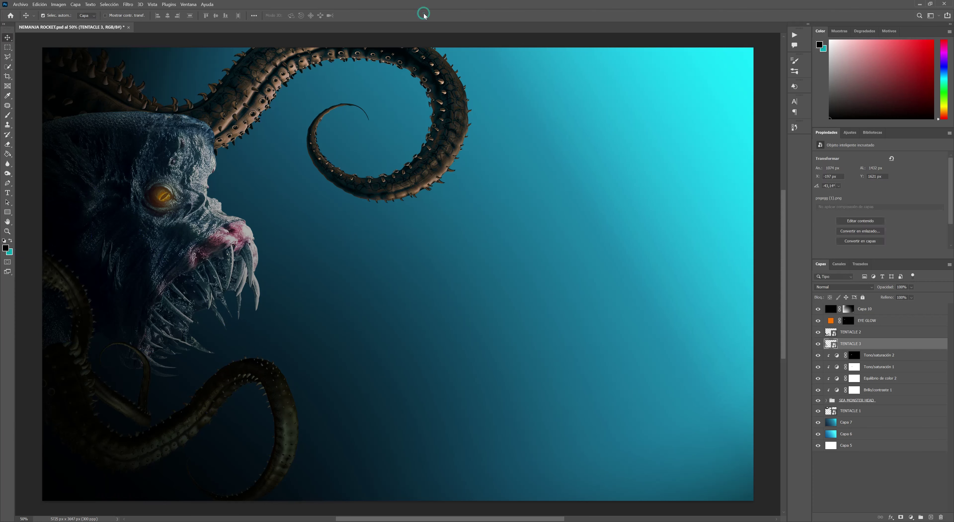
Step: Place a flipped tentacle over the mouth and another rotated, enlarged one on the head
drag(502, 394, 361, 344)
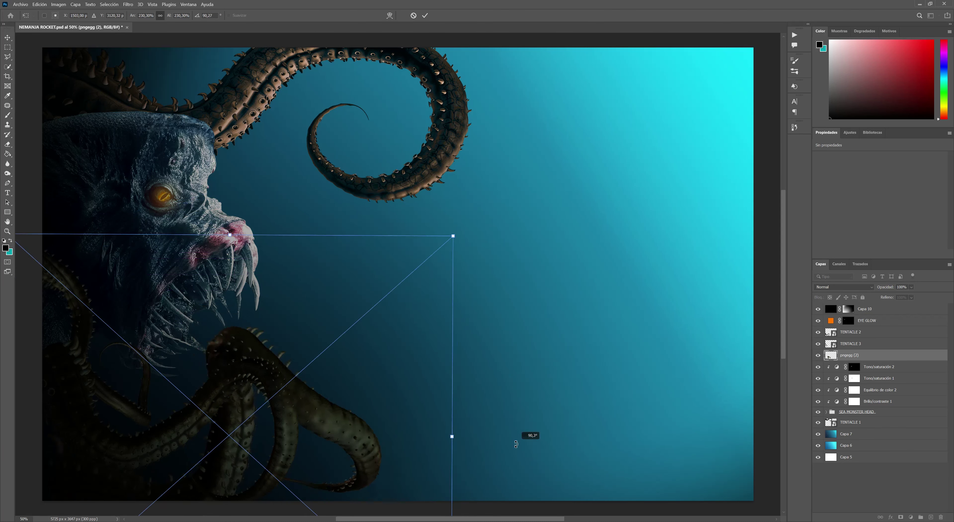
drag(518, 441, 323, 268)
mouse_move(319, 111)
mouse_down()
mouse_move(347, 394)
mouse_move(317, 331)
mouse_up()
mouse_move(390, 330)
mouse_down()
mouse_move(426, 366)
mouse_move(371, 401)
mouse_up()
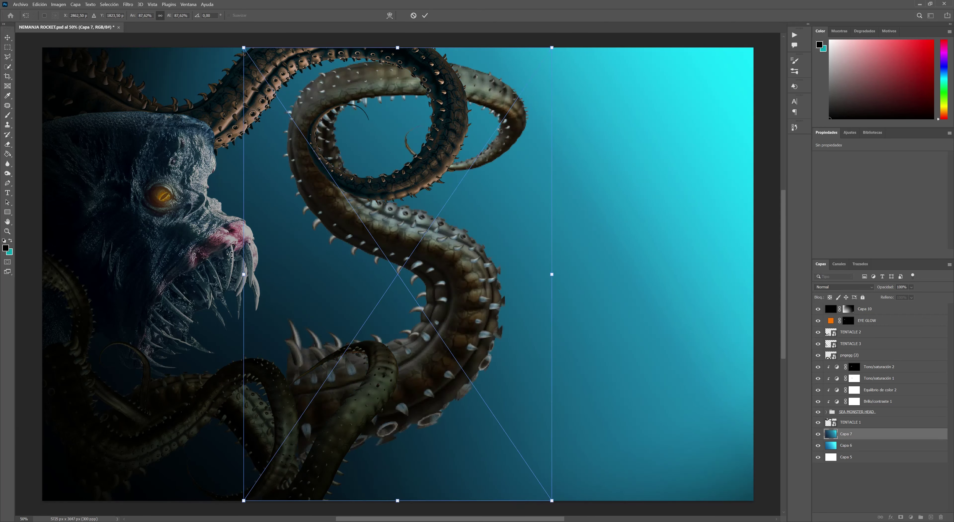
mouse_move(379, 305)
mouse_down()
mouse_move(308, 269)
mouse_move(437, 200)
mouse_up()
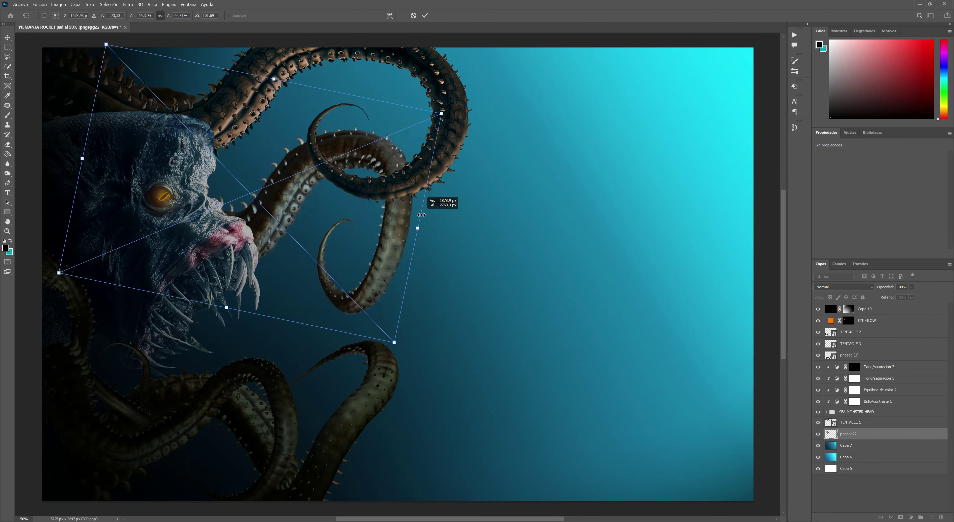
drag(422, 279, 460, 322)
click(424, 15)
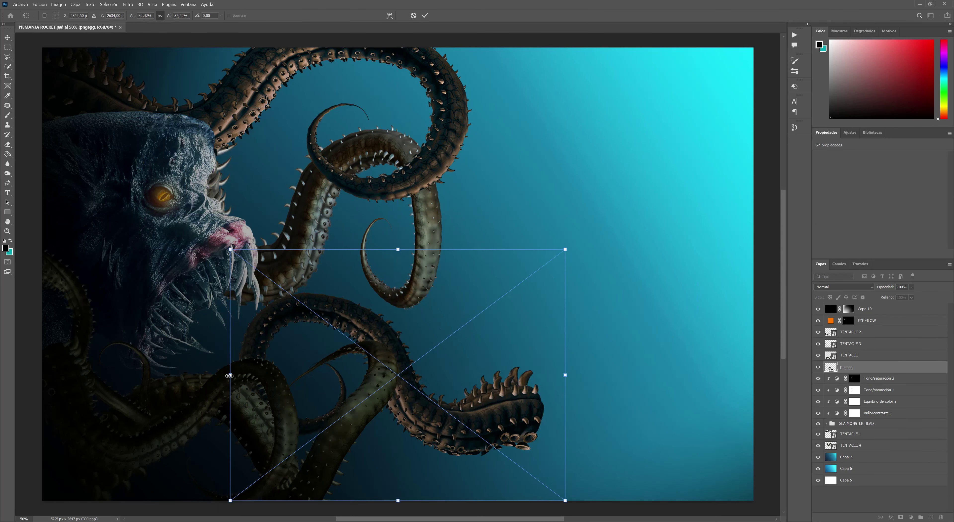
Step: Stretch a large tentacle along the bottom, reposition TENTACLE 4, and repaint the vignette mask
drag(449, 191, 422, 443)
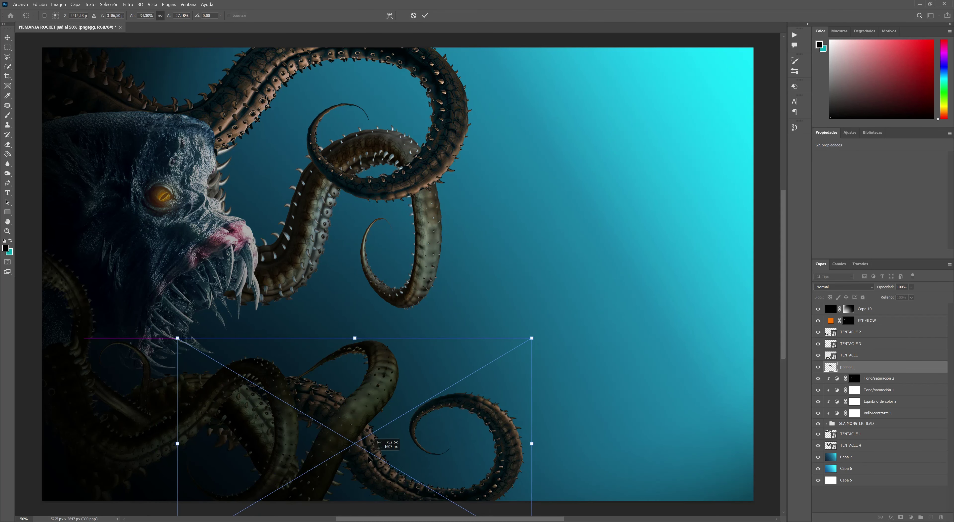
drag(565, 445, 598, 444)
click(425, 16)
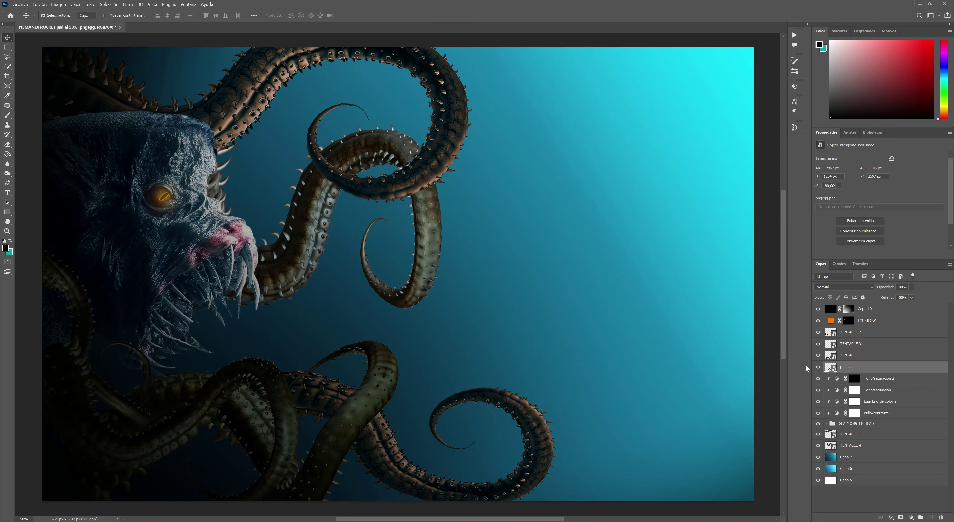
click(405, 324)
key(ctrl+t)
drag(404, 325, 348, 280)
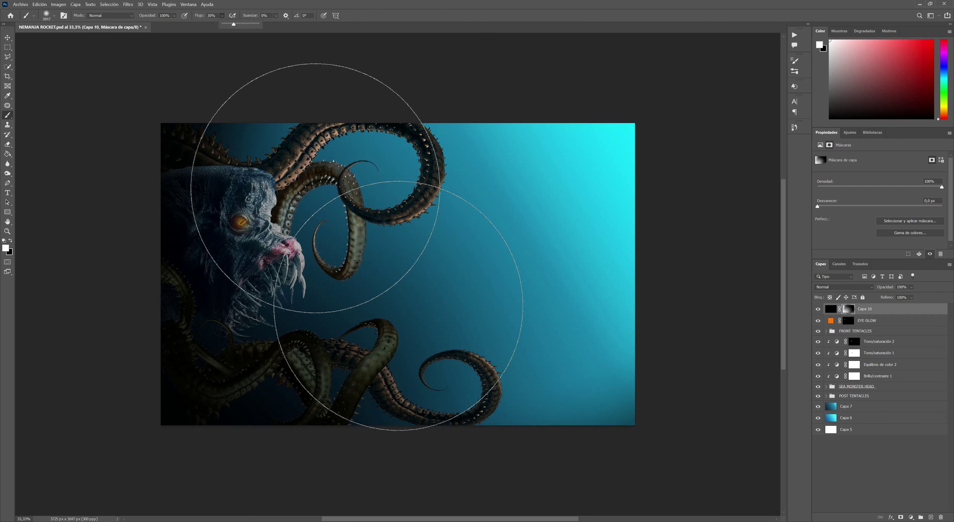
mouse_move(398, 306)
mouse_down()
mouse_move(302, 400)
mouse_move(199, 63)
mouse_move(622, 394)
mouse_move(466, 469)
mouse_move(145, 461)
mouse_up()
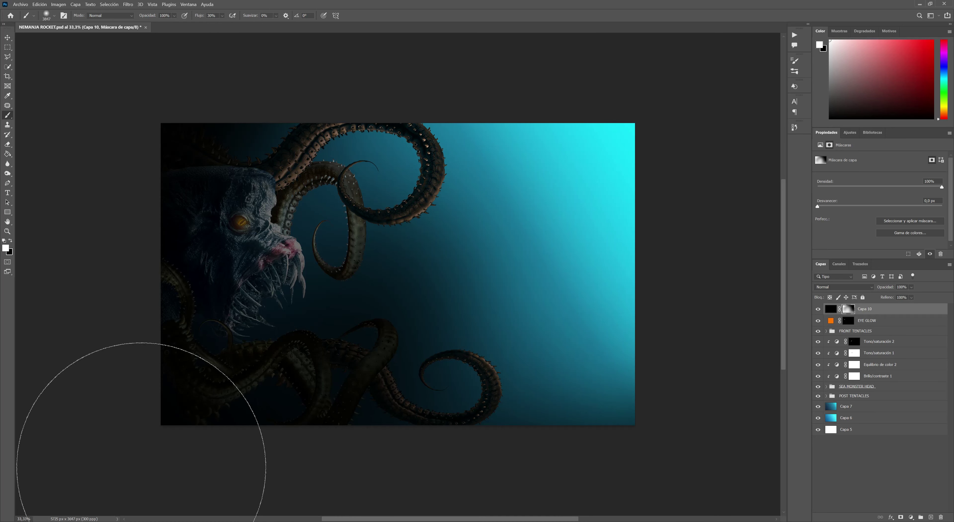
Step: Swap the painting colour to white for the Capa 10 mask
key(x)
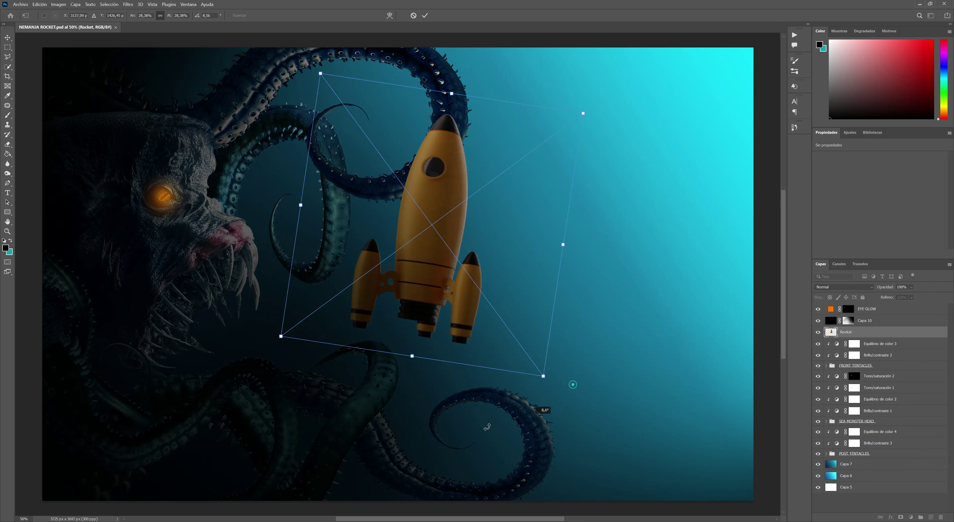
Step: Nudge the rocket slightly down and left into position
mouse_move(540, 312)
mouse_down()
mouse_move(492, 344)
mouse_move(531, 298)
mouse_up()
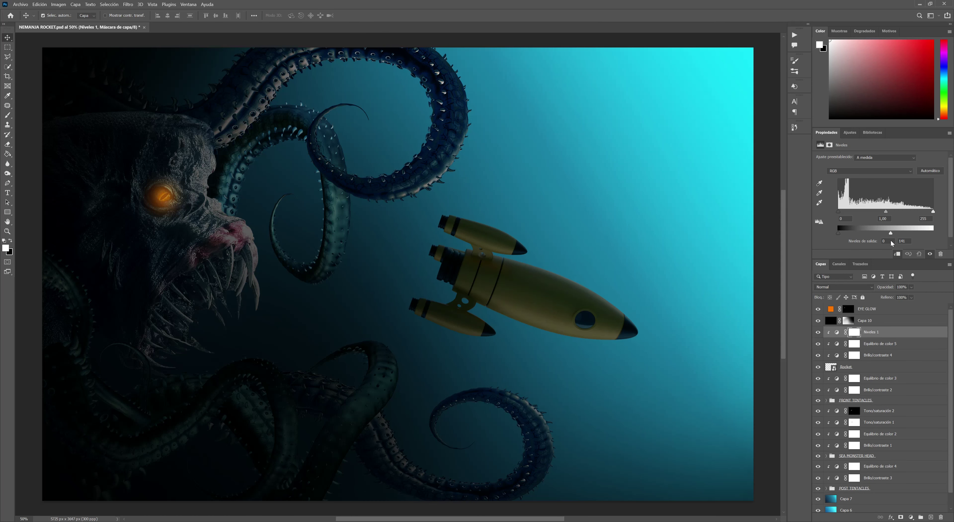
Step: Darken the rocket's underside with a Levels layer, lower output white, masked to the lower side
drag(873, 251, 874, 257)
click(854, 332)
key(ctrl+i)
key(b)
right_click(477, 275)
key(Escape)
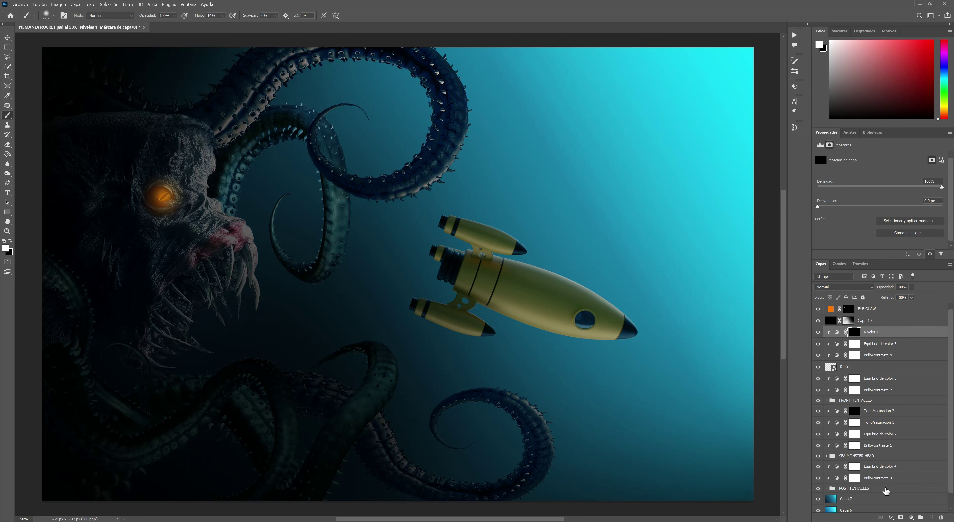
mouse_move(572, 347)
mouse_down()
mouse_move(505, 341)
mouse_move(472, 320)
mouse_up()
click(836, 332)
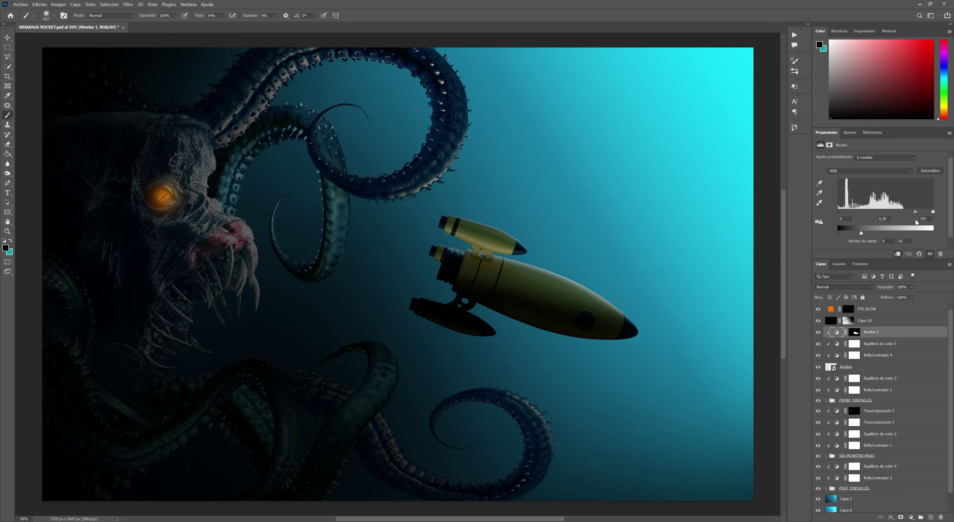
Step: Add a clipped Levels layer brightening midtones, masked to the rocket's top
click(911, 517)
click(889, 412)
drag(885, 212, 867, 211)
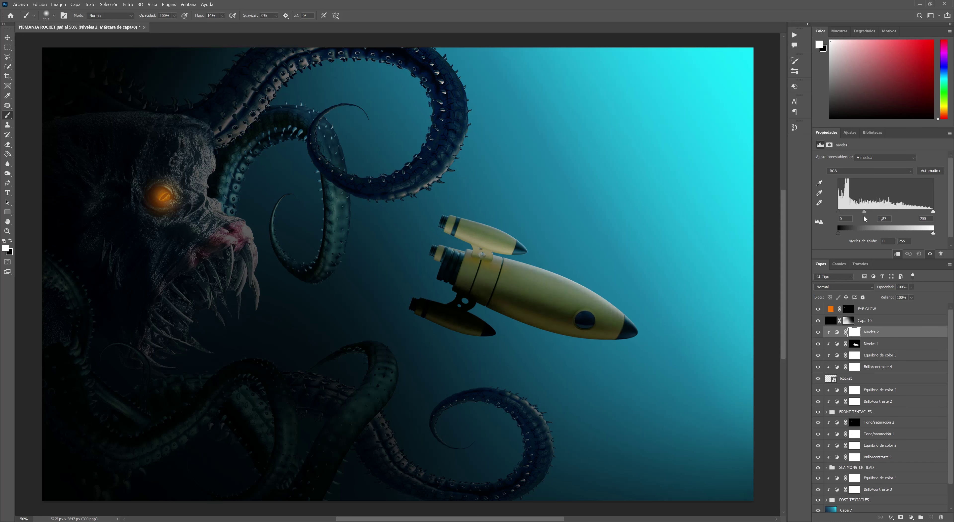
click(854, 332)
key(ctrl+i)
drag(463, 226, 670, 307)
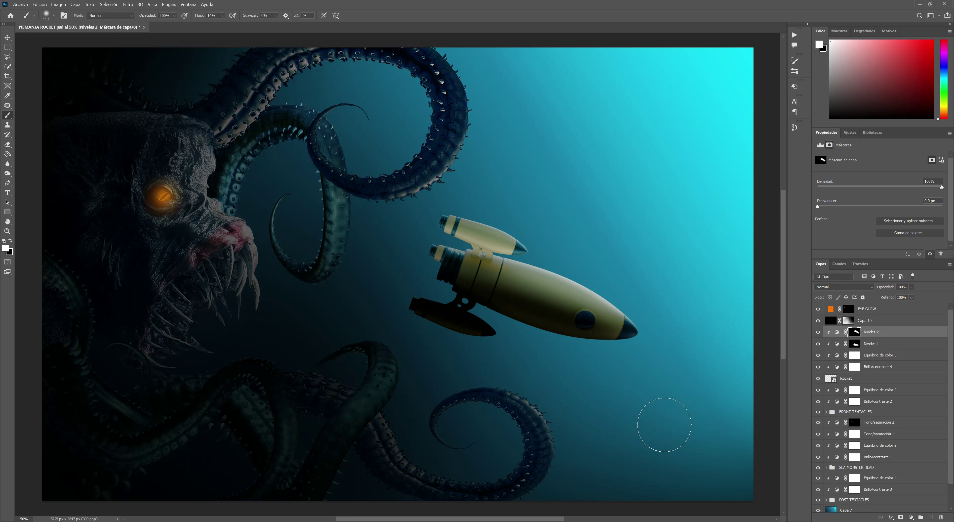
Step: Create another Levels adjustment on the rocket with its mask filled black
key(alt+bracketleft)
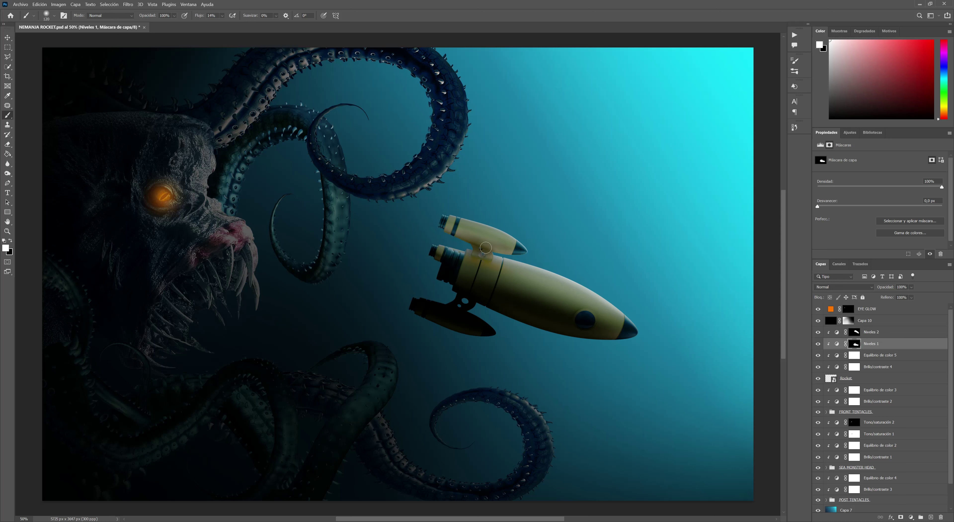
key(ctrl+l)
key(ctrl+i)
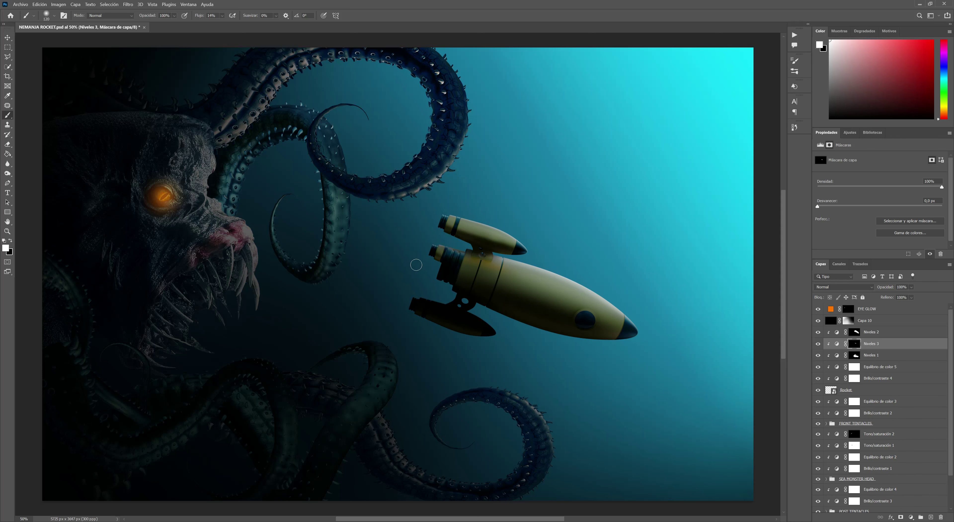
click(855, 224)
Step: Tint the rocket teal with a colourised Hue/Saturation layer (Hue 185, Saturation 59)
drag(848, 200, 859, 200)
click(854, 224)
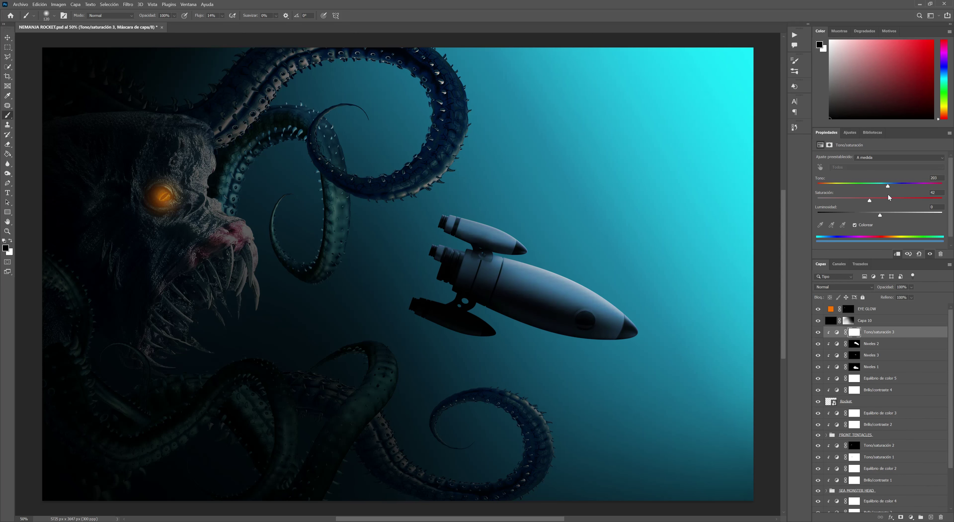
click(885, 167)
click(881, 189)
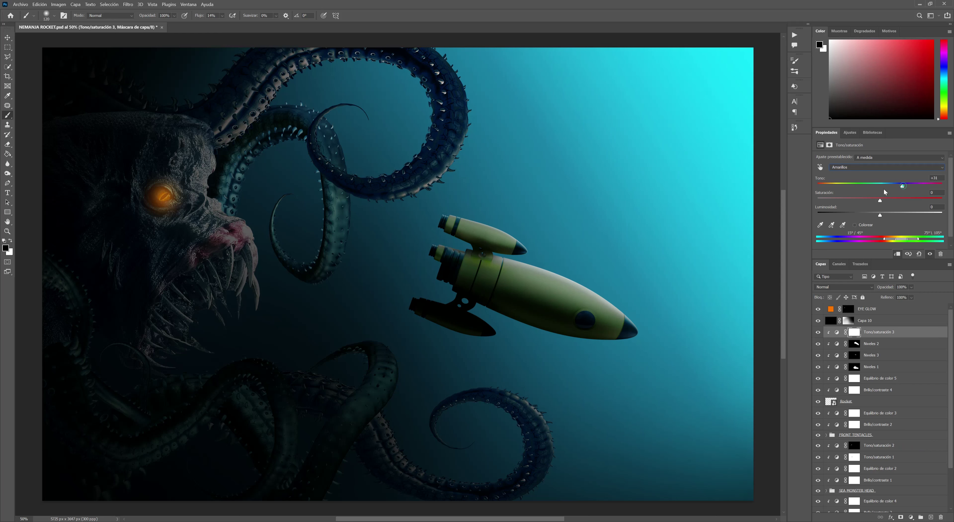
drag(942, 516, 941, 517)
click(911, 516)
click(852, 433)
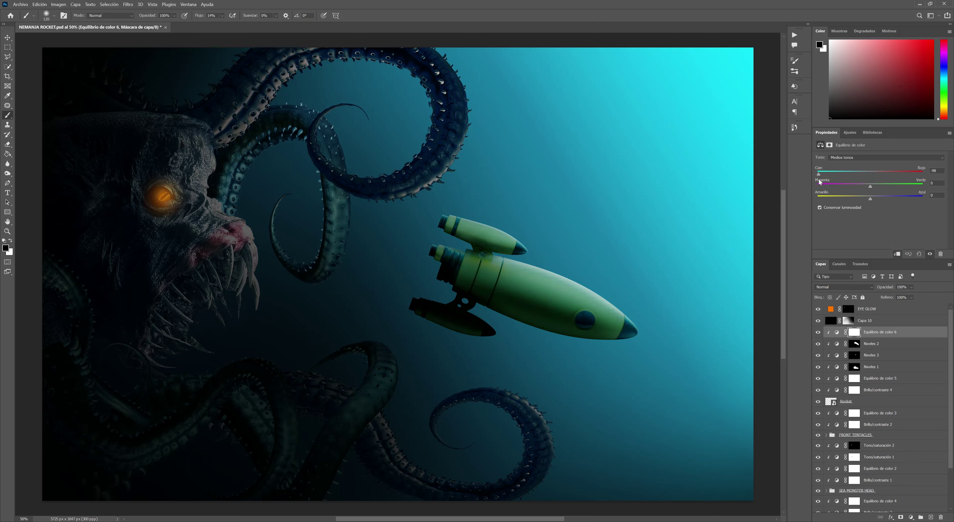
drag(870, 199, 891, 198)
key(ctrl+z)
key(ctrl+z)
key(ctrl+z)
key(ctrl+z)
key(ctrl+z)
key(ctrl+z)
key(ctrl+z)
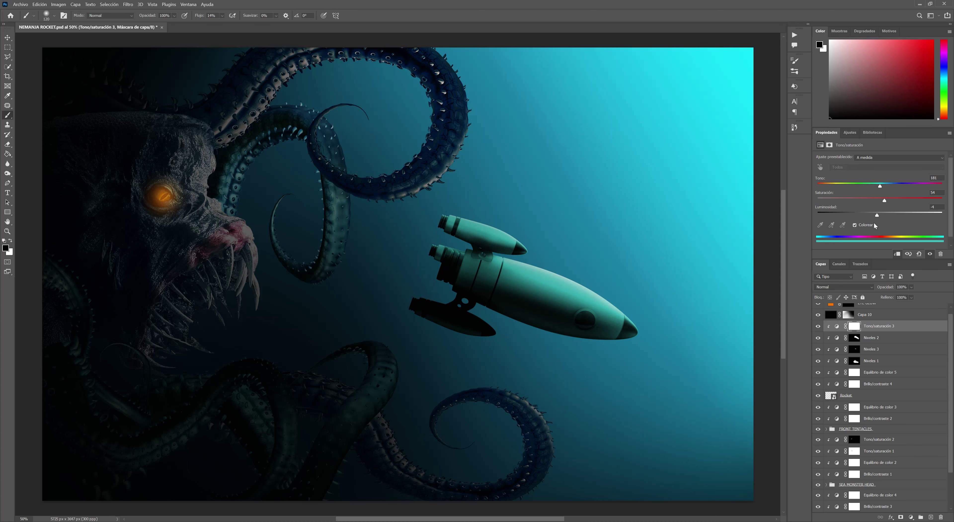
Step: Add a Color Balance layer pushing the rocket's midtones toward blue
click(854, 349)
key(x)
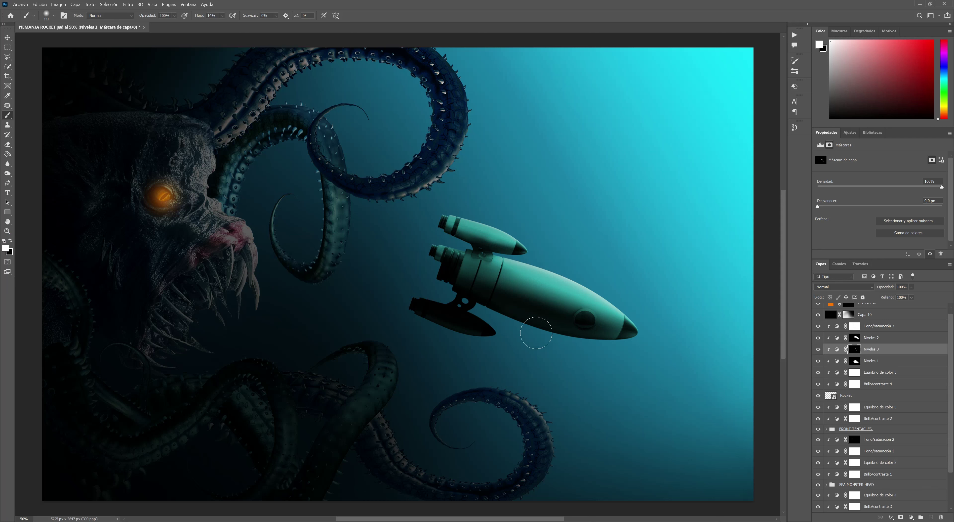
double_click(911, 360)
drag(758, 196, 775, 196)
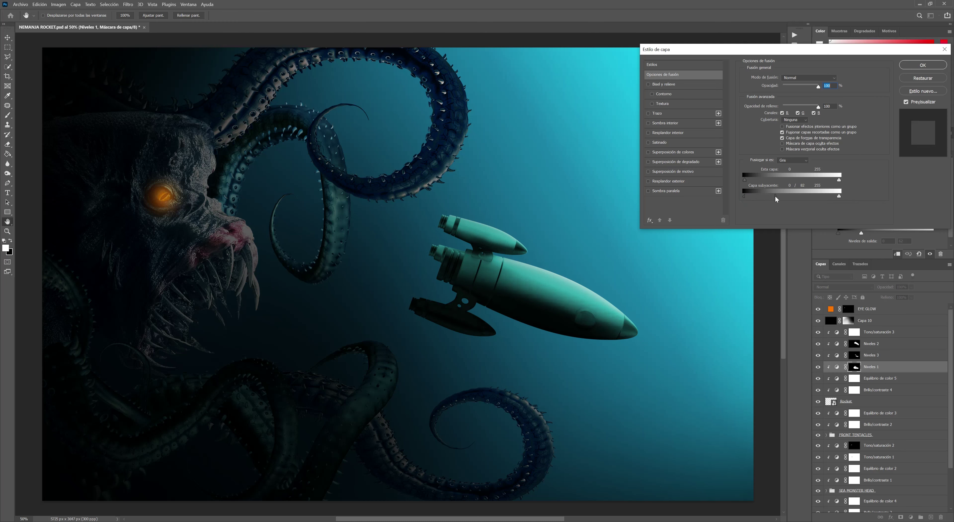
click(915, 77)
click(855, 332)
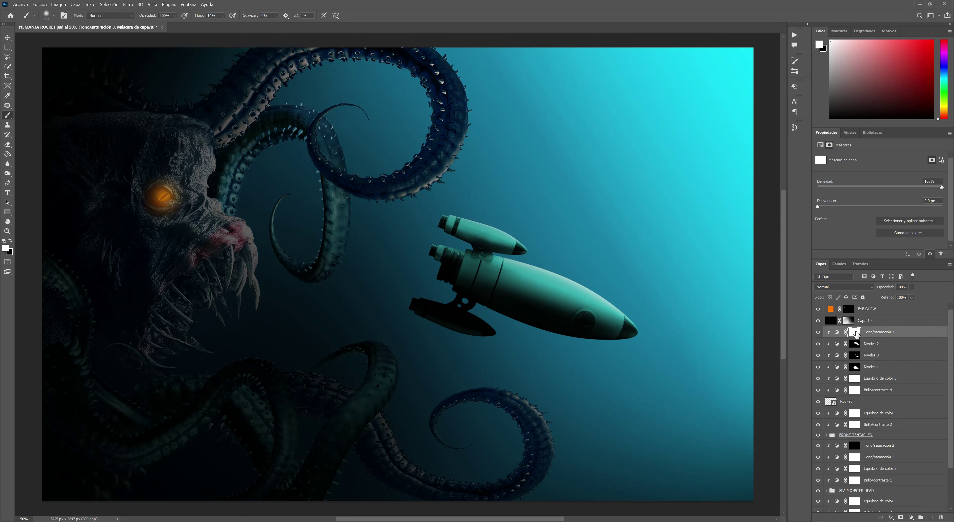
click(912, 517)
drag(871, 198, 881, 199)
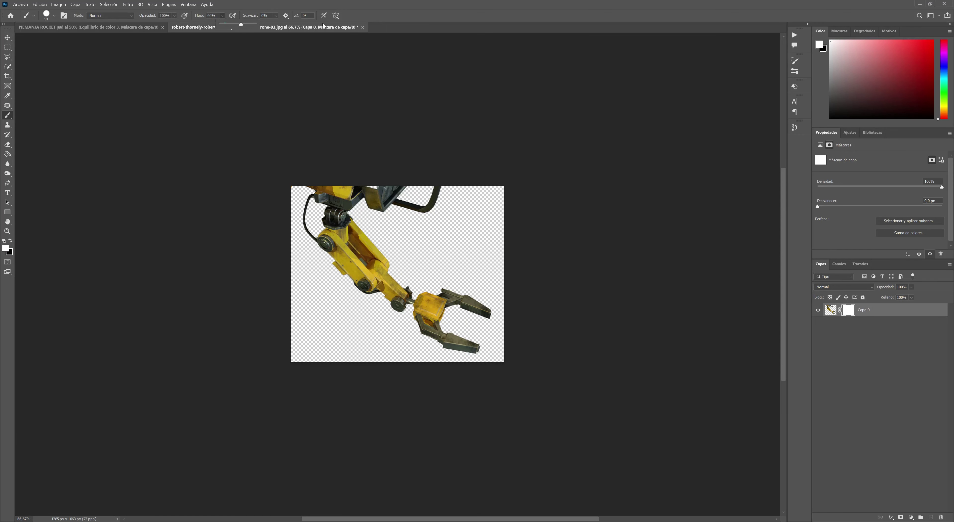
Step: Mask away the drone body above the yellow claw arm with a full-flow black brush
key(shift+0)
key(x)
drag(439, 196, 311, 188)
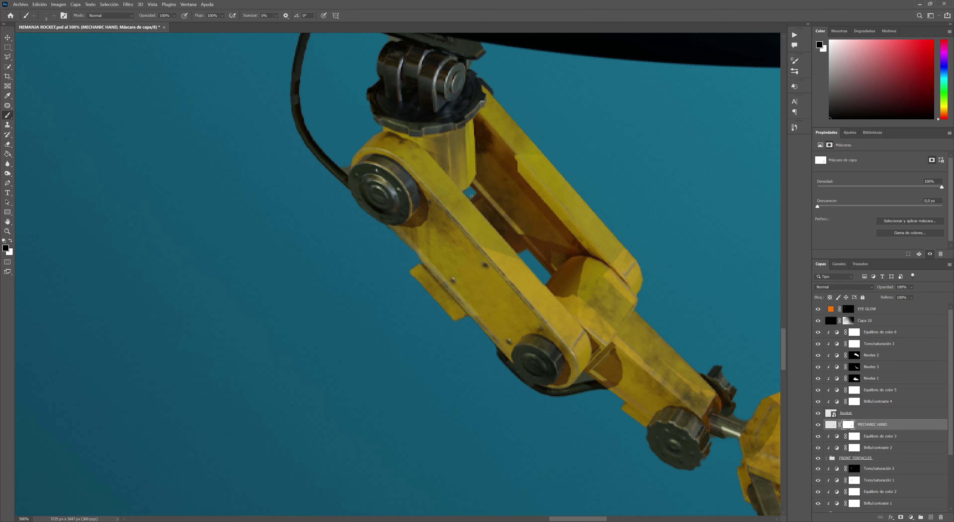
drag(584, 386, 431, 292)
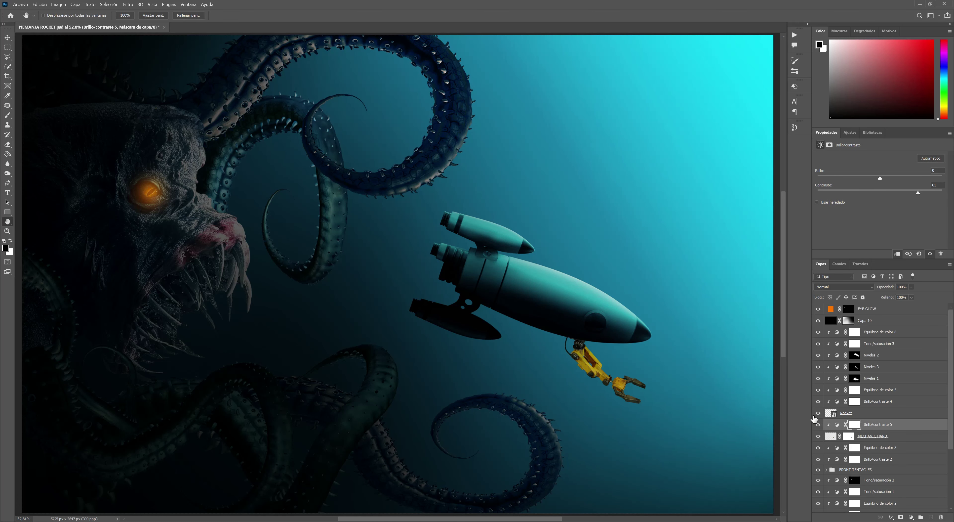
Step: Clip an inverted-mask Levels layer to the arm and brighten its lit edge in white
click(911, 516)
click(852, 437)
key(z)
key(ctrl+1)
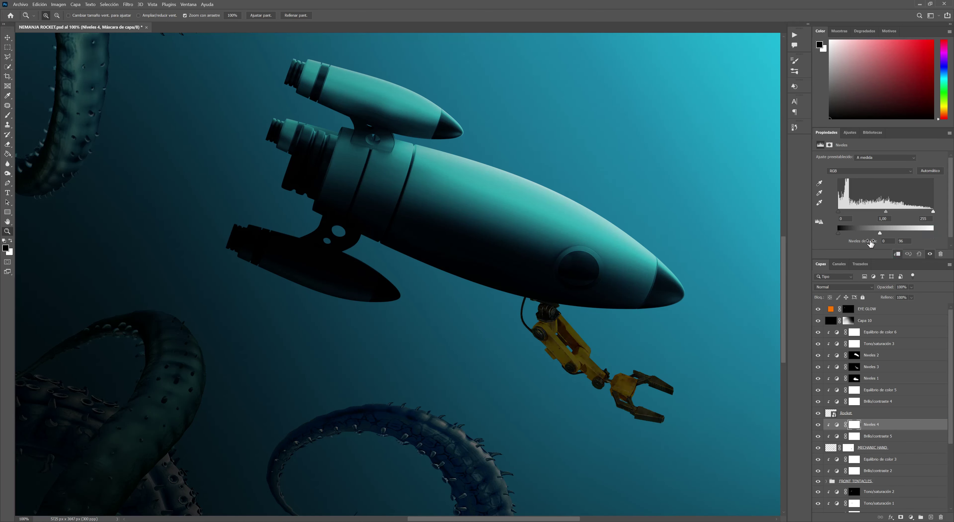
key(ctrl+i)
key(b)
key(x)
right_click(439, 276)
key(Escape)
mouse_move(550, 359)
mouse_down()
mouse_move(544, 318)
mouse_move(550, 395)
mouse_up()
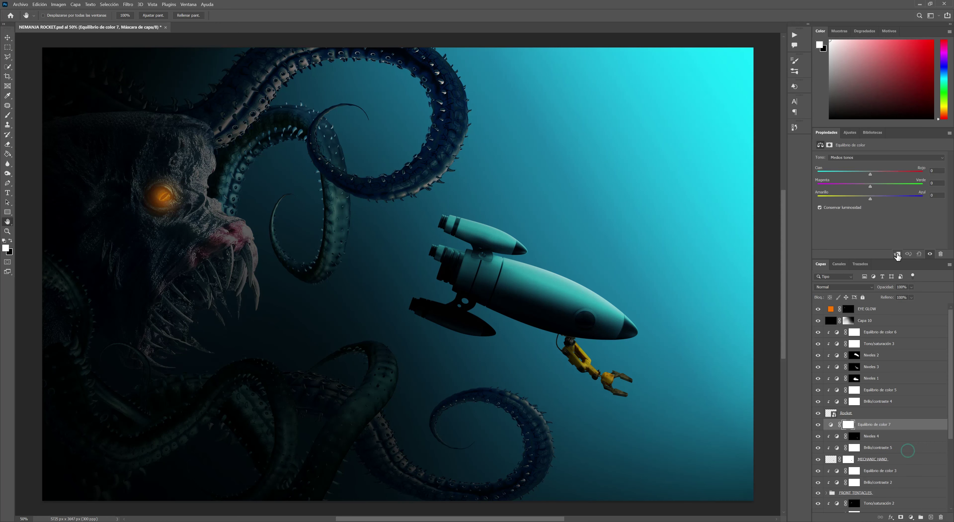
Step: Colorize the arm grey-blue with Hue/Saturation and brighten more of the arm on the Levels mask
click(898, 254)
click(854, 225)
mouse_move(849, 200)
mouse_down()
mouse_move(879, 200)
mouse_move(886, 186)
mouse_move(925, 200)
mouse_up()
click(854, 447)
key(b)
drag(608, 391, 580, 374)
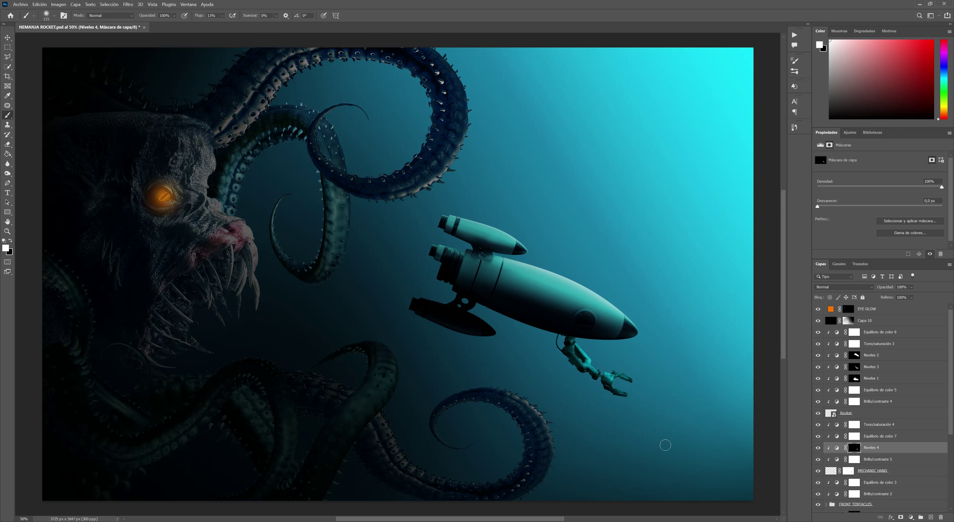
Step: Add another colorized Hue/Saturation layer over the rocket and shift its hue
click(880, 331)
click(911, 517)
click(900, 423)
mouse_move(882, 186)
mouse_down()
mouse_move(817, 186)
mouse_move(880, 184)
mouse_up()
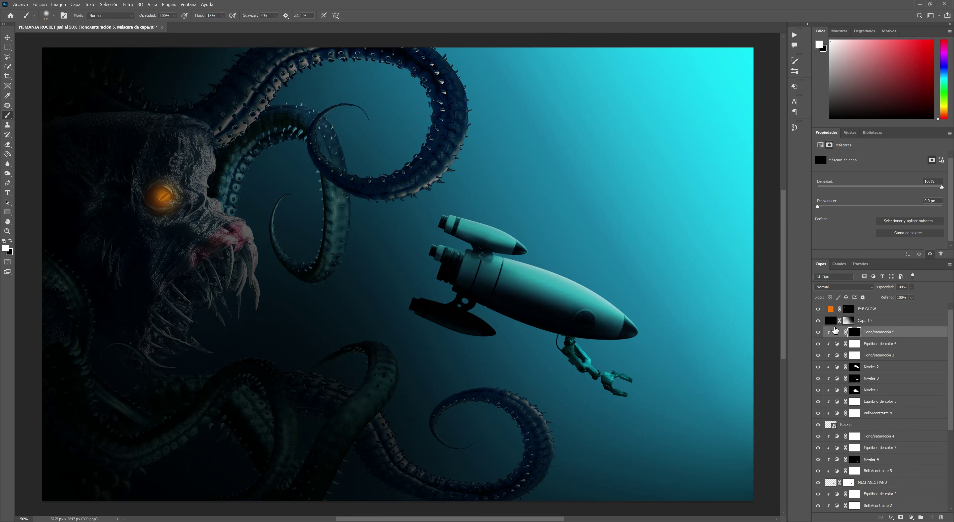
Step: Paint the inverted Hue/Saturation 5 tint onto the rocket's top, body and rear nozzles, then duplicate it
double_click(907, 332)
key(Escape)
key(ctrl+i)
key(b)
drag(447, 206, 481, 222)
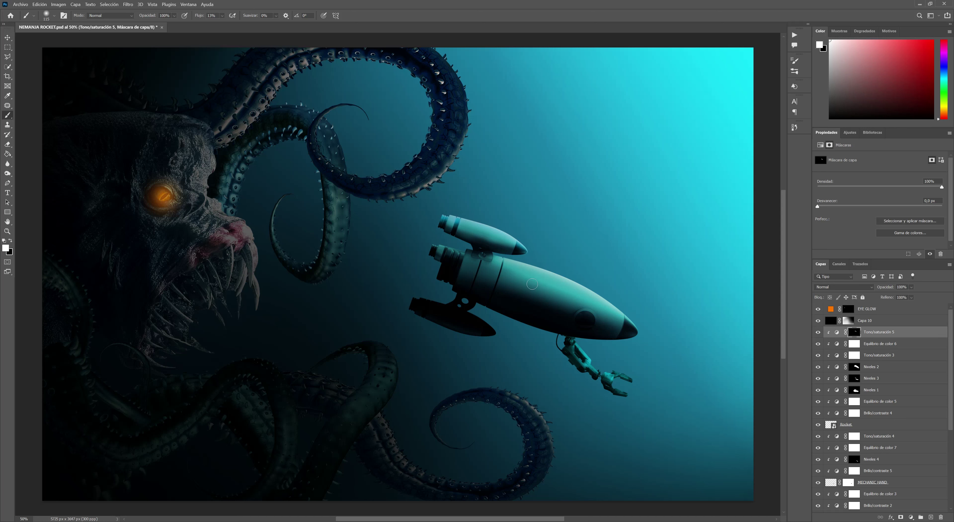
drag(538, 266, 622, 329)
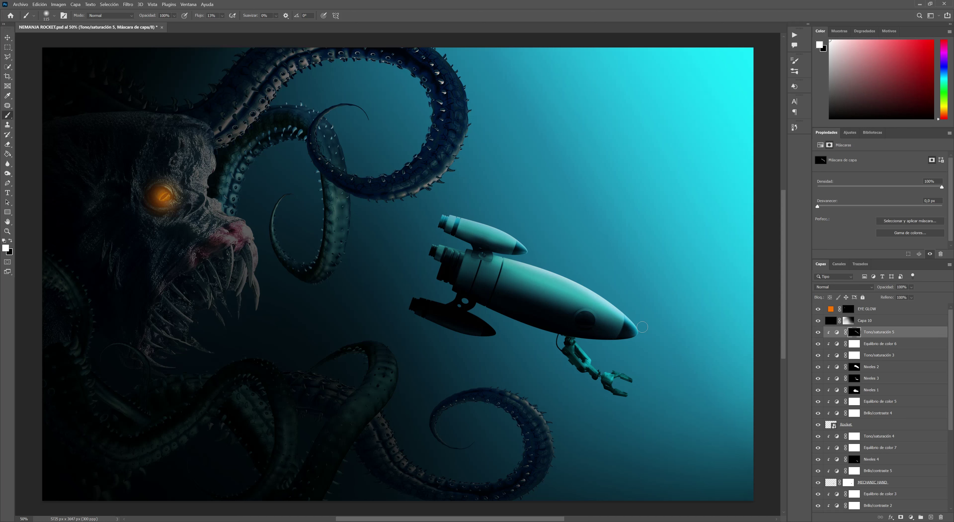
drag(461, 257, 433, 248)
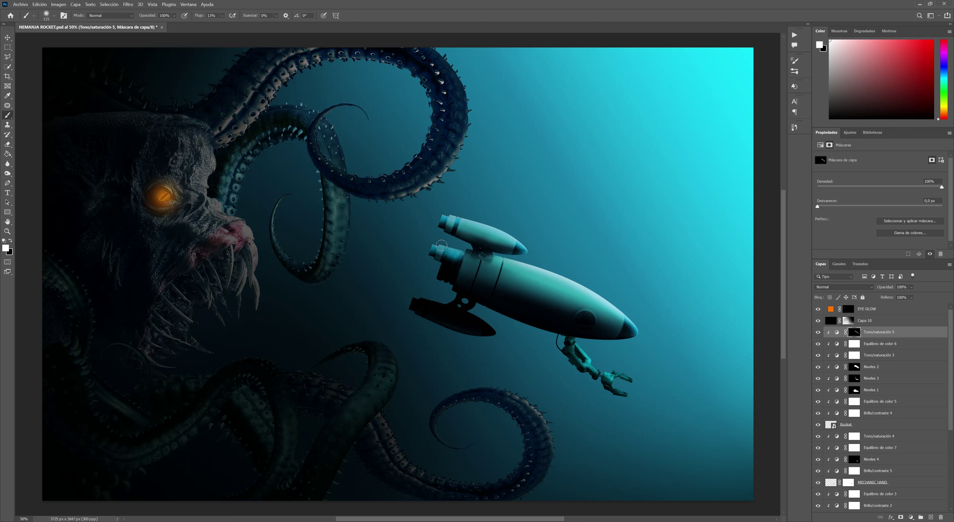
key(ctrl+j)
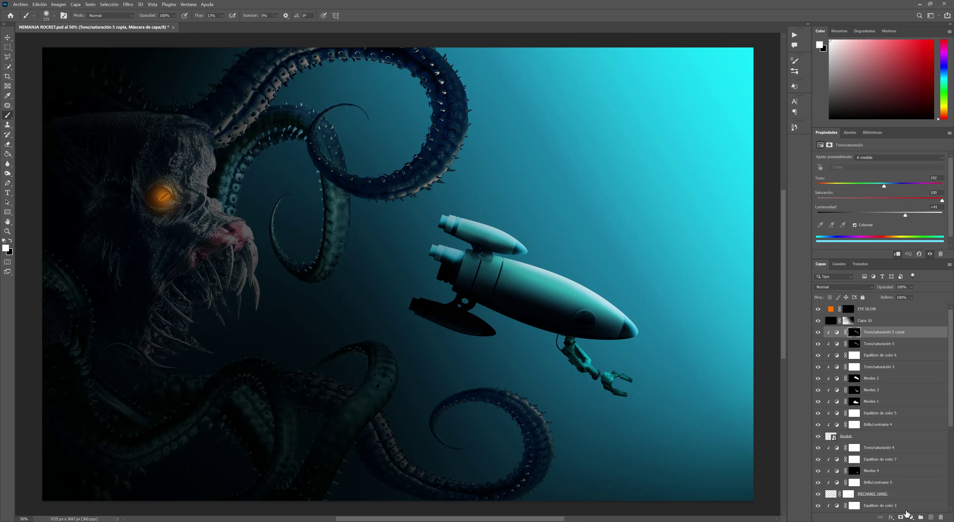
Step: Add a light-cyan colorized Hue/Saturation 6 layer and brush its inverted mask along the arm
key(bracketleft)
key(bracketleft)
key(bracketleft)
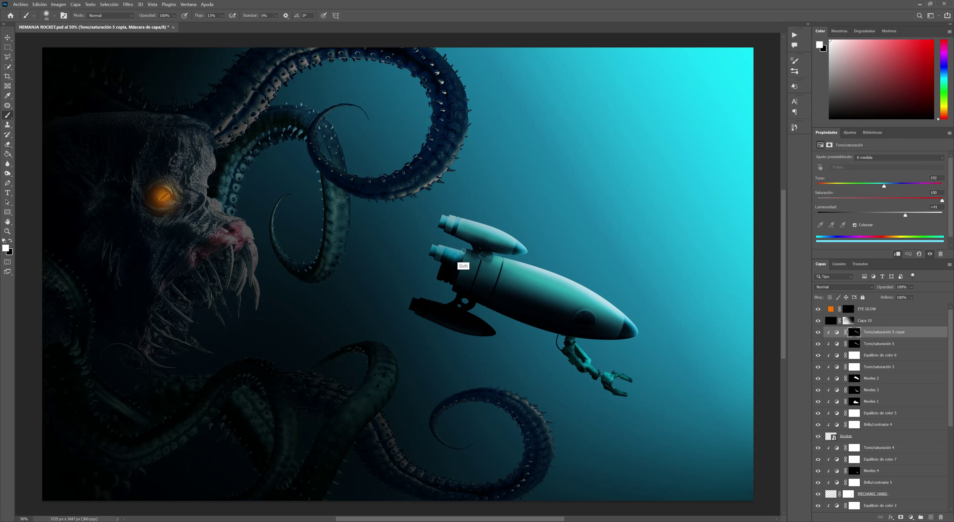
click(911, 517)
click(904, 441)
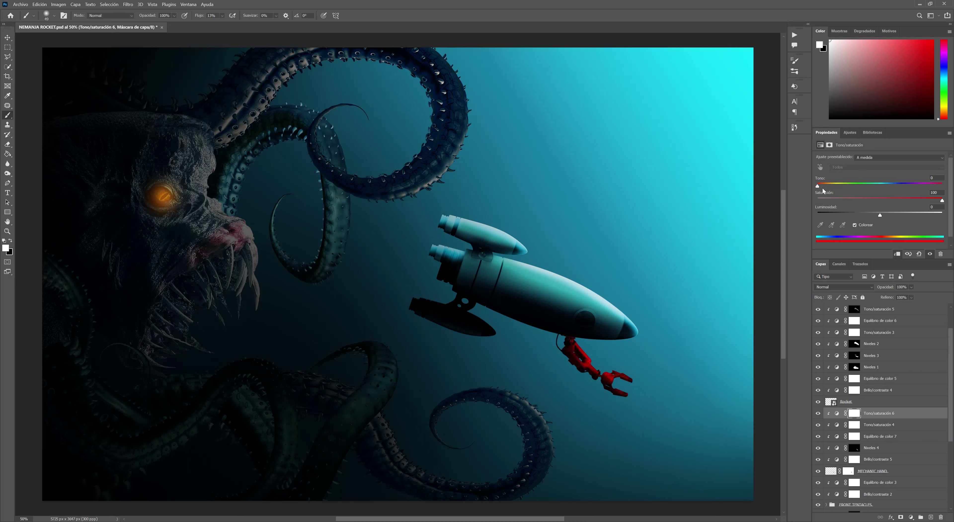
drag(881, 214, 898, 219)
key(ctrl+i)
scroll(611, 356, up, 2)
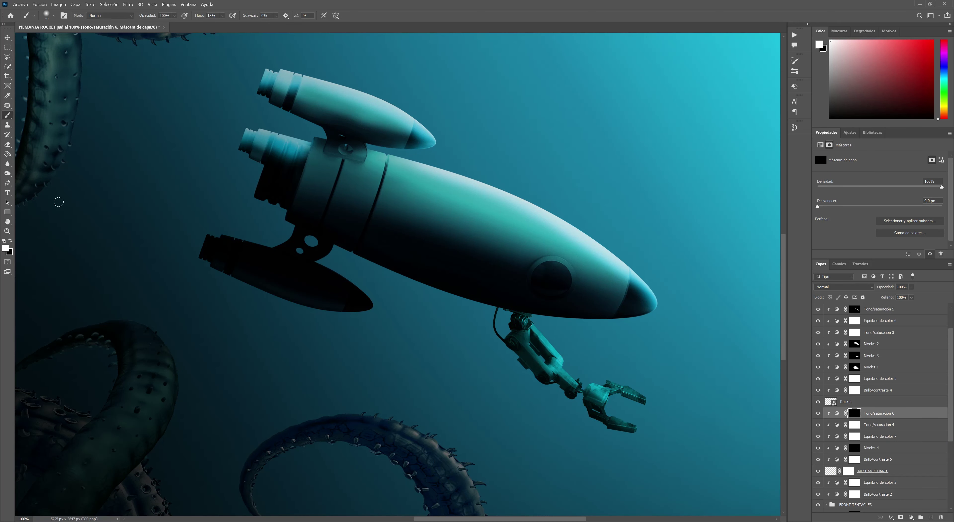
shift+click(555, 348)
drag(554, 347, 560, 351)
Step: Brighten the claw tip, then scale and position the rust texture over the rocket
drag(607, 392, 633, 388)
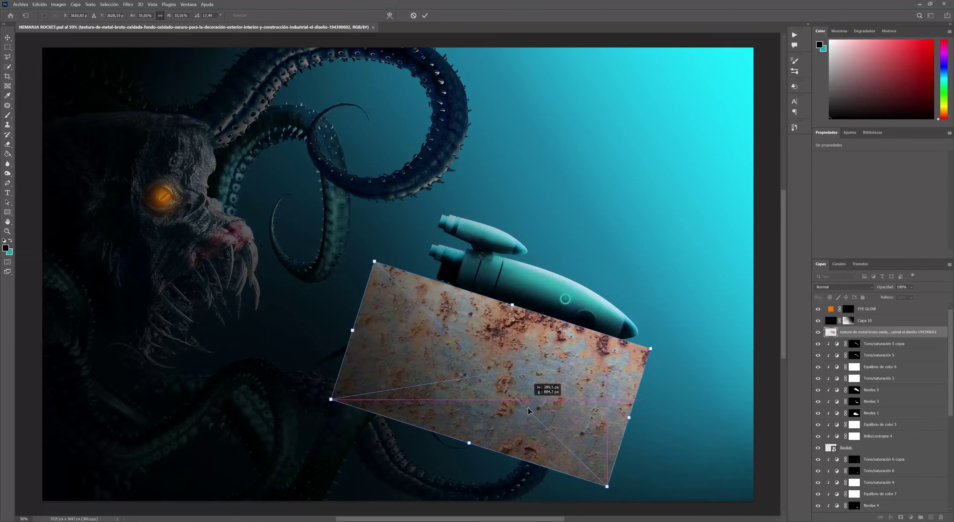
drag(553, 321, 585, 345)
key(Return)
Step: Clip the rust texture to the rocket, then undo and reposition it onto the rocket body
right_click(896, 330)
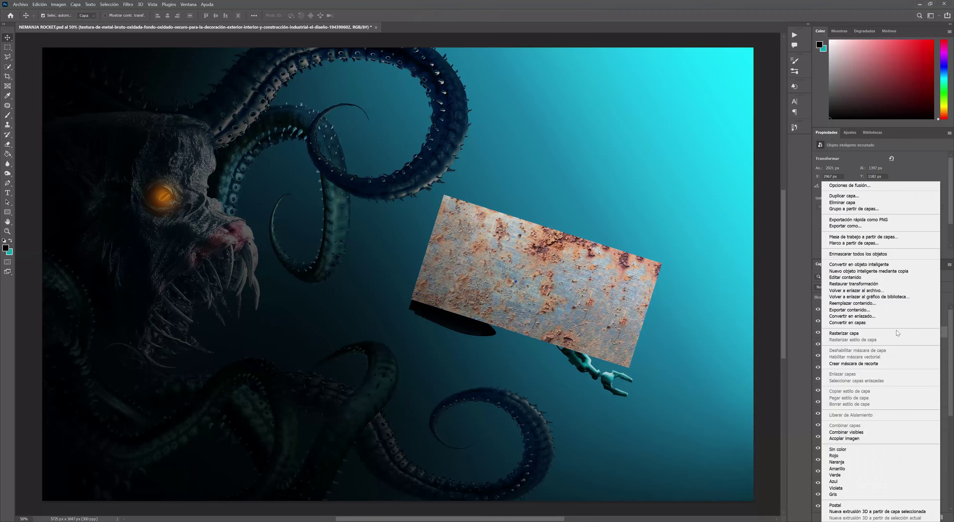
click(853, 363)
click(844, 286)
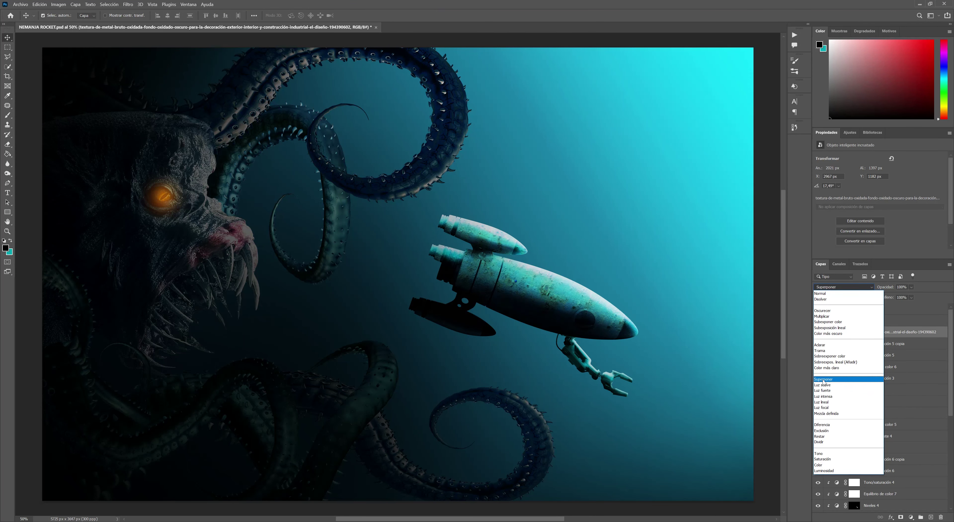
key(Escape)
key(ctrl+z)
key(ctrl+z)
key(ctrl+t)
drag(412, 430, 609, 347)
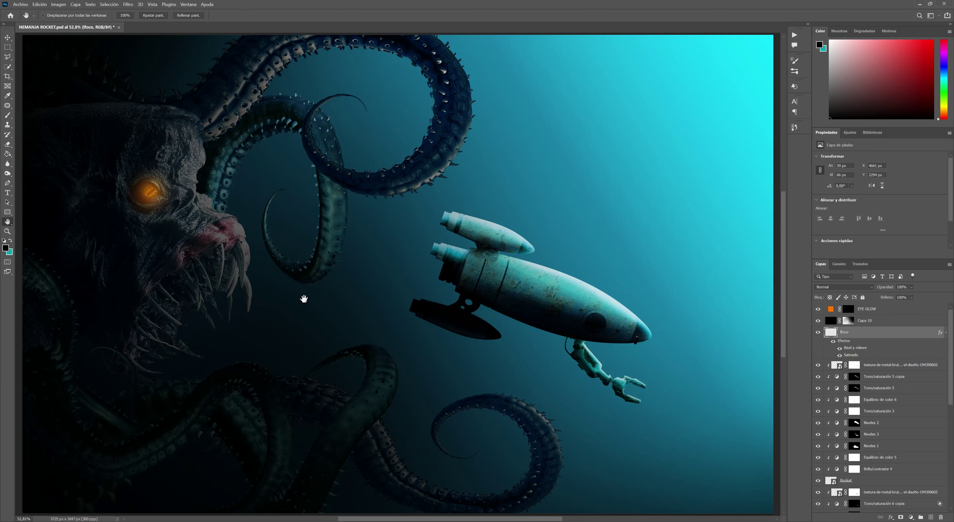
Step: Close the triangular headlight beam path, make it a selection, and choose the beam's blend mode
click(777, 396)
click(638, 339)
right_click(683, 352)
click(703, 366)
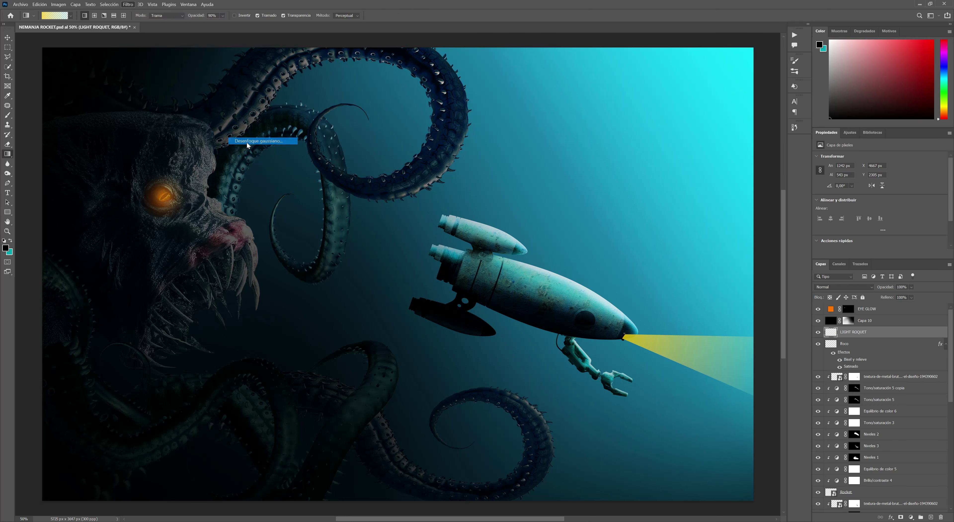
click(846, 287)
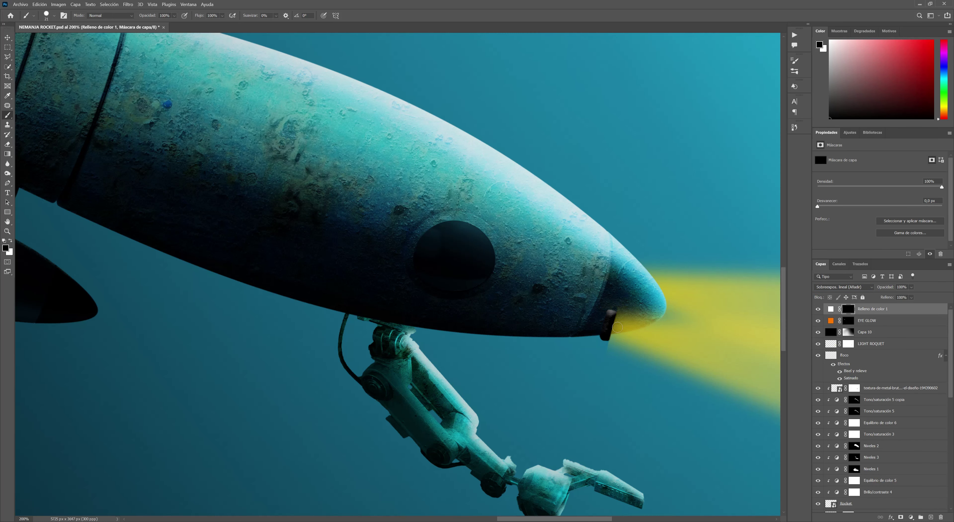
Step: Paint a soft white glow at 2% flow over the headlight lamp and beam
key(x)
key(shift+0)
key(shift+2)
mouse_move(615, 314)
mouse_down()
mouse_move(615, 339)
mouse_move(768, 392)
mouse_up()
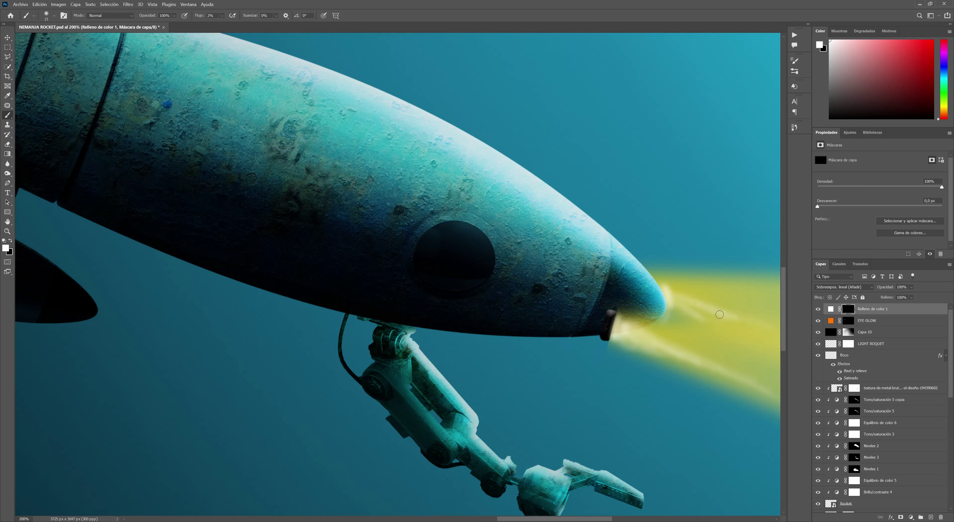
drag(665, 288, 767, 333)
key(h)
key(ctrl+0)
key(b)
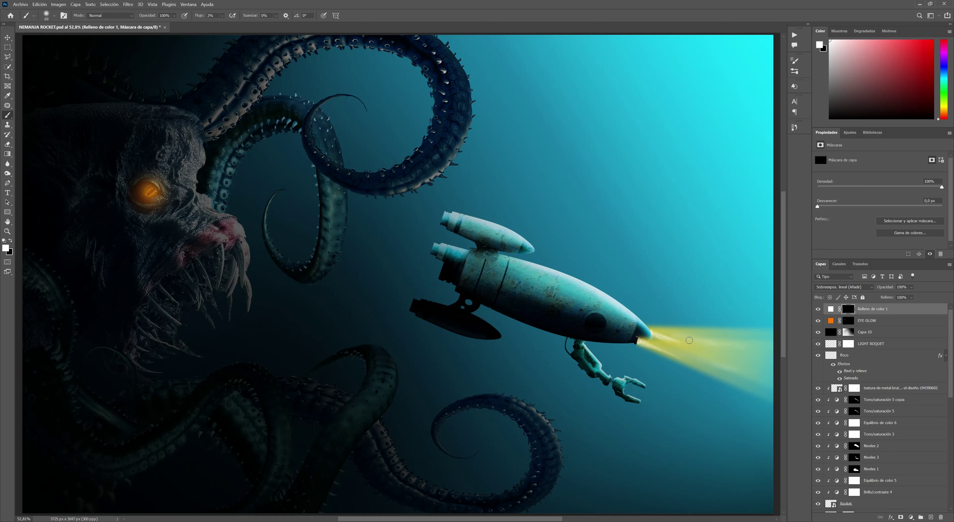
drag(679, 358, 652, 345)
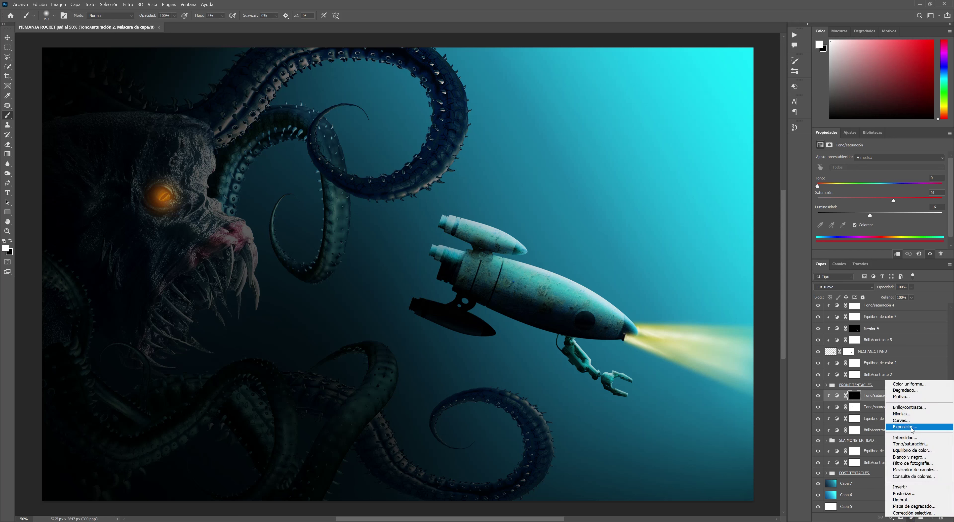
Step: Add a teal hue-198 colorized Hue/Saturation layer limited by Blend If, painted along the head edge
click(910, 444)
click(854, 225)
mouse_move(818, 186)
mouse_down()
mouse_move(886, 185)
mouse_move(909, 215)
mouse_move(886, 186)
mouse_up()
double_click(911, 400)
drag(744, 352, 764, 353)
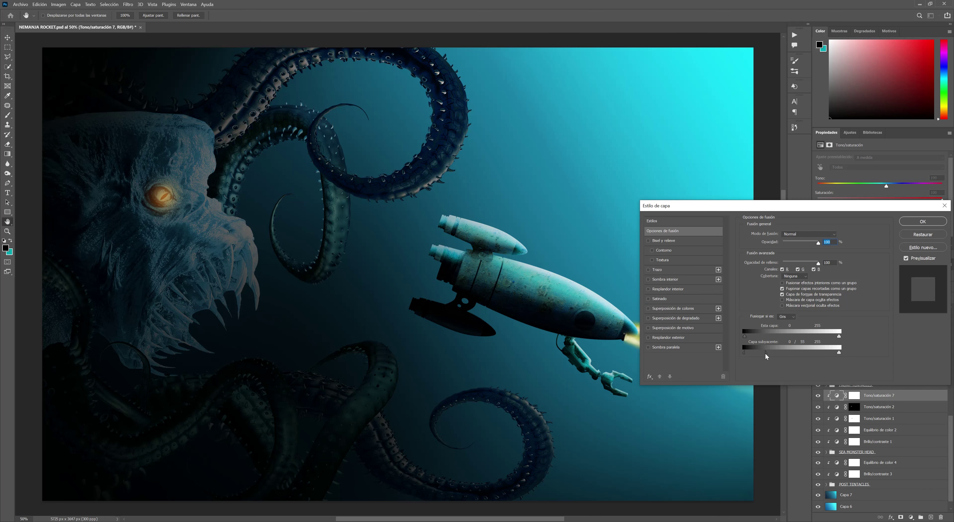
key(Return)
key(ctrl+i)
key(d)
key(b)
click(222, 15)
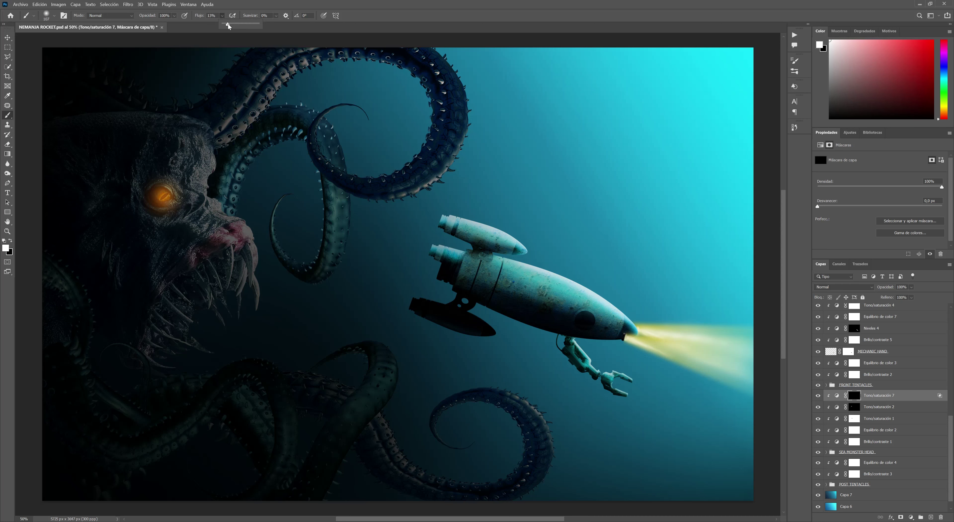
drag(193, 119, 221, 155)
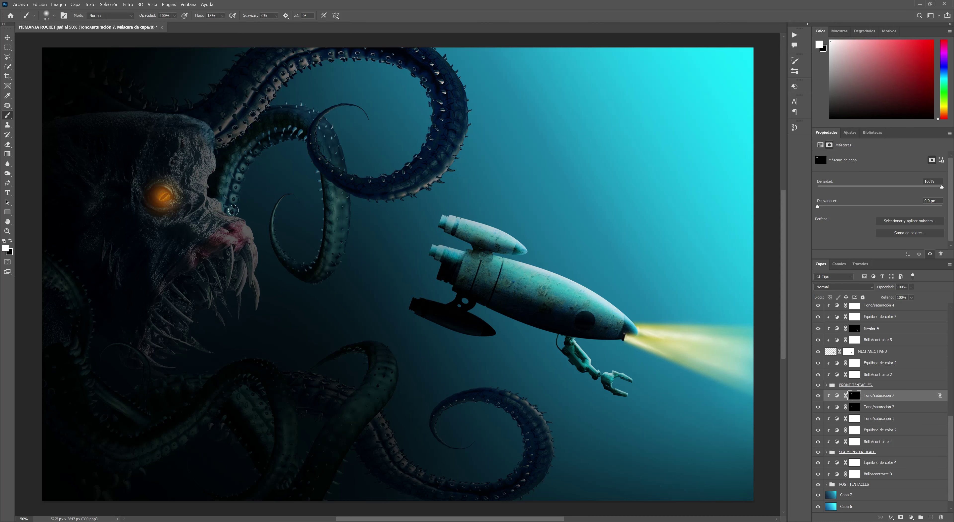
Step: Brighten the monster head edge with an inverted-mask Levels layer
click(911, 517)
click(889, 356)
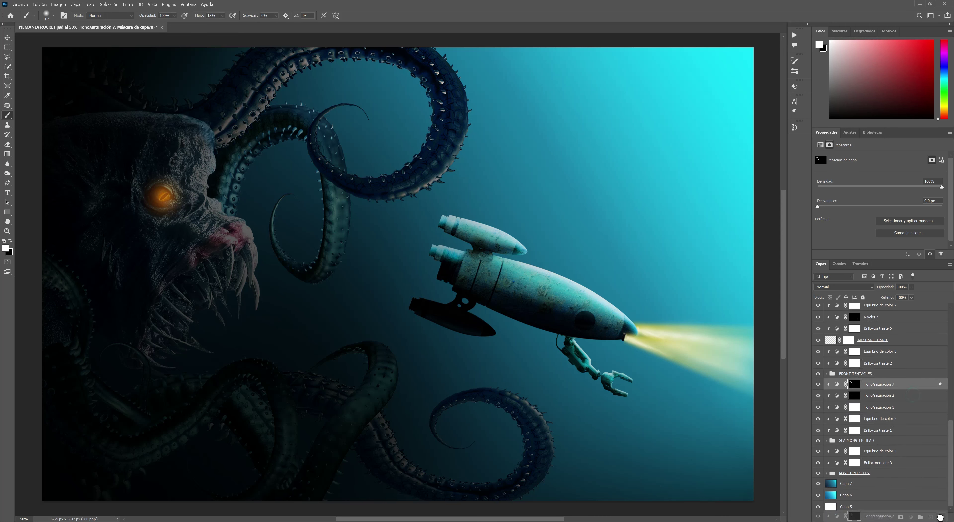
key(ctrl+i)
drag(192, 118, 230, 234)
Step: Add a blue colorized Hue/Saturation layer with an inverted mask
click(911, 516)
click(919, 448)
click(854, 224)
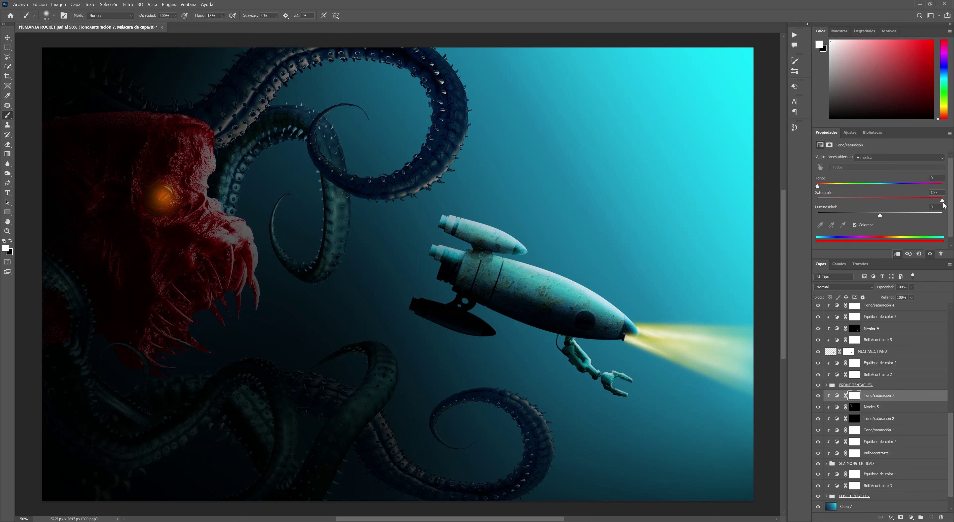
drag(817, 183, 887, 185)
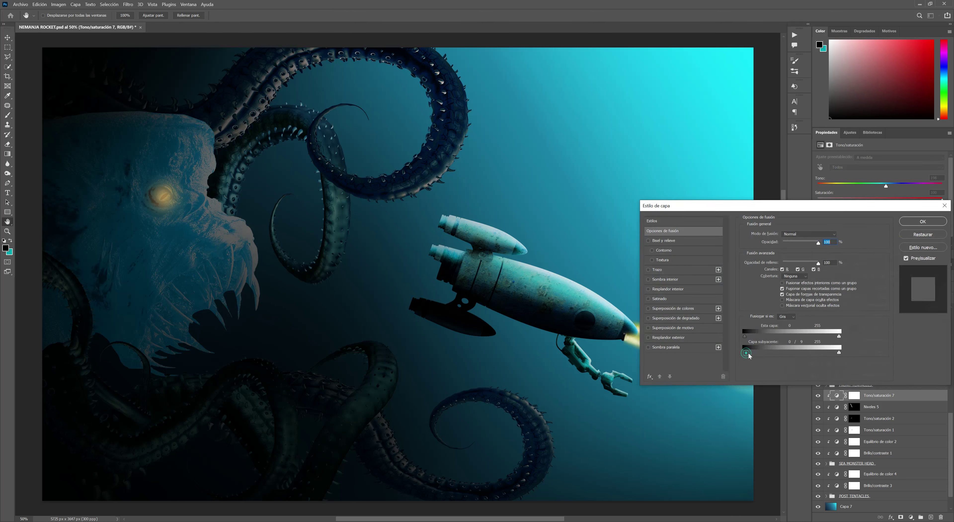
key(ctrl+i)
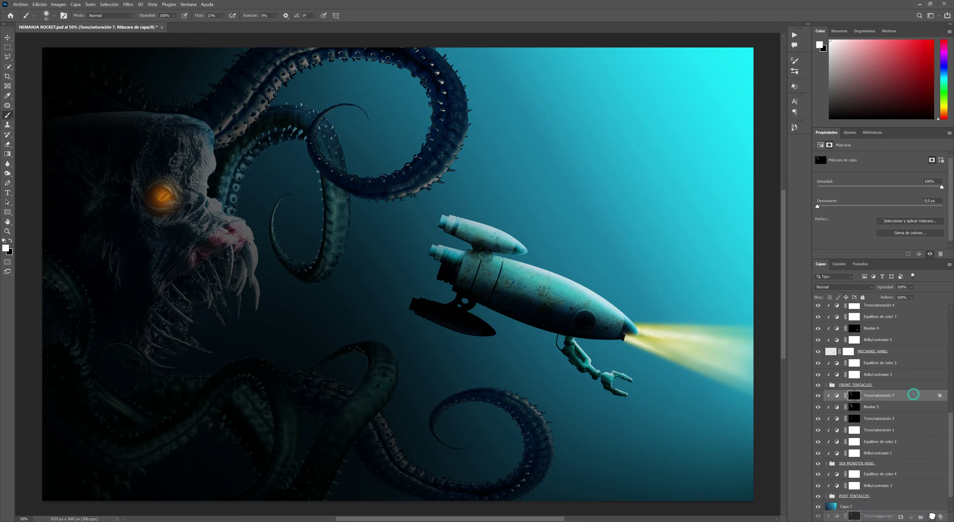
click(837, 395)
Step: Review the Niveles 5 and Tono/saturación 5 masks, then add a new Levels layer
key(bracketleft)
key(bracketleft)
key(bracketleft)
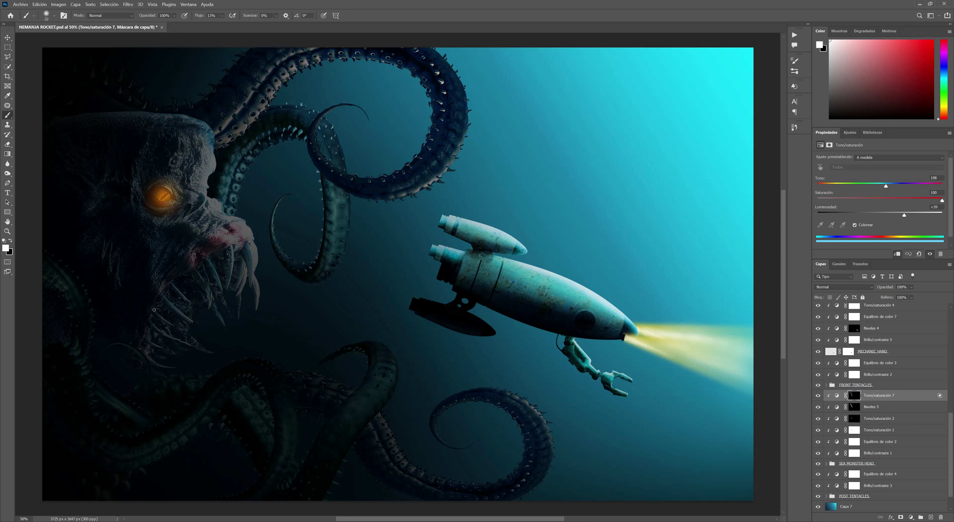
key(alt+bracketleft)
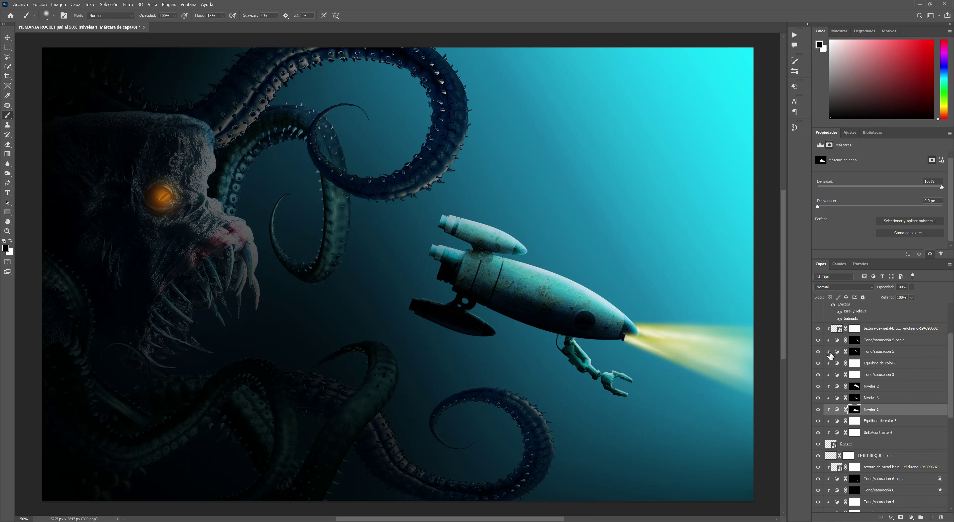
click(881, 351)
click(856, 340)
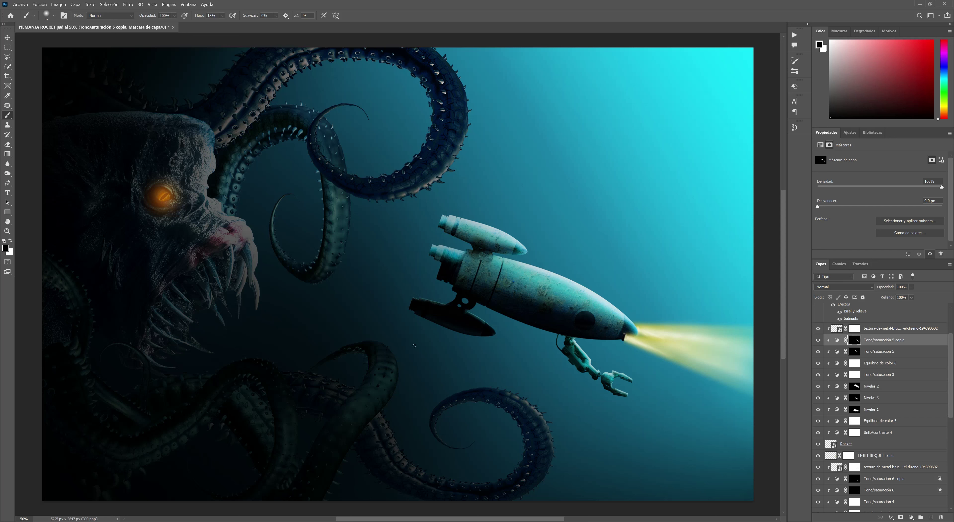
key(alt+bracketleft)
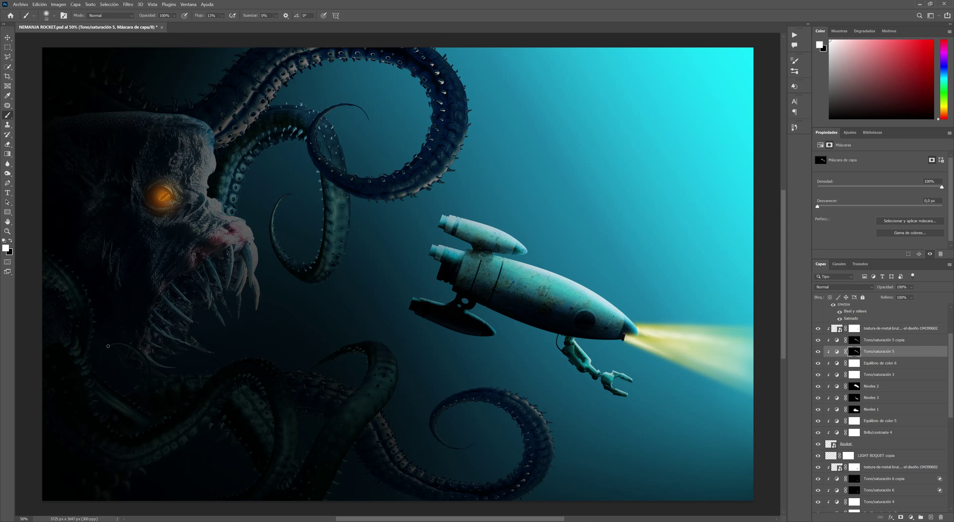
click(912, 517)
click(903, 400)
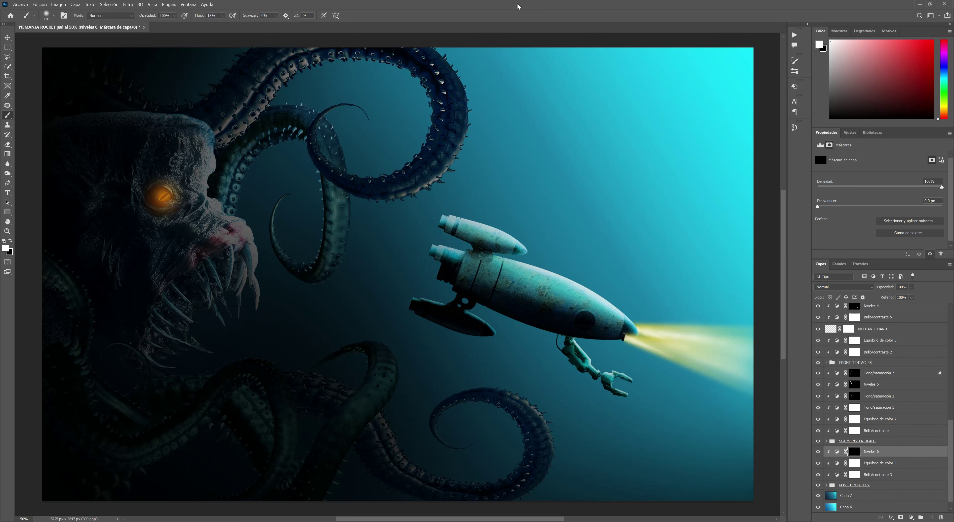
Step: Darken the upper tentacle ring, then brighten the upper and middle tentacles with a masked Levels layer
drag(399, 159, 258, 108)
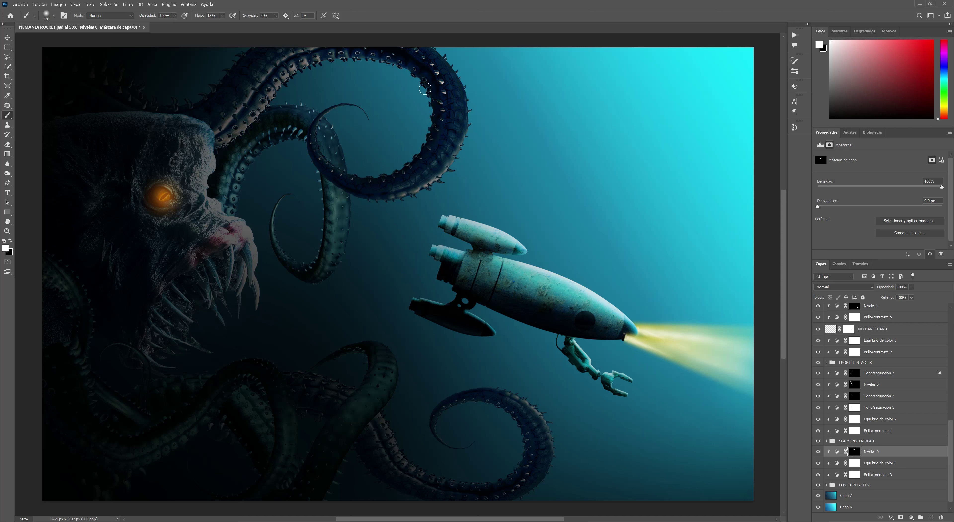
drag(399, 166, 349, 189)
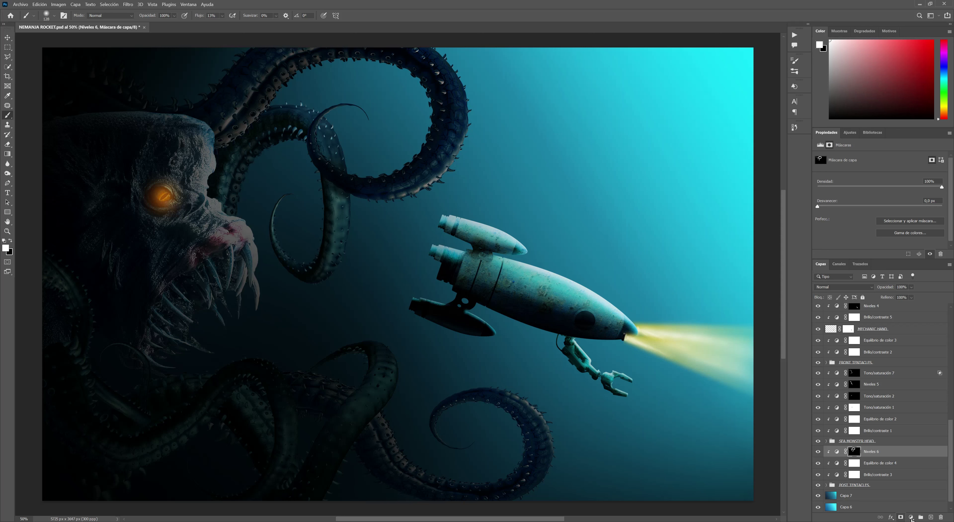
click(911, 517)
click(903, 400)
drag(935, 213, 903, 212)
key(ctrl+i)
drag(284, 230, 461, 70)
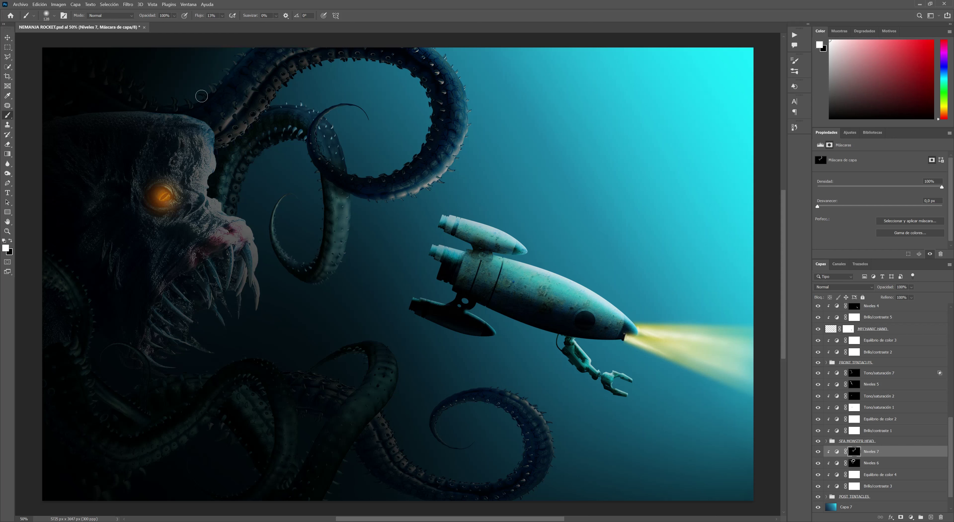
drag(416, 196, 467, 82)
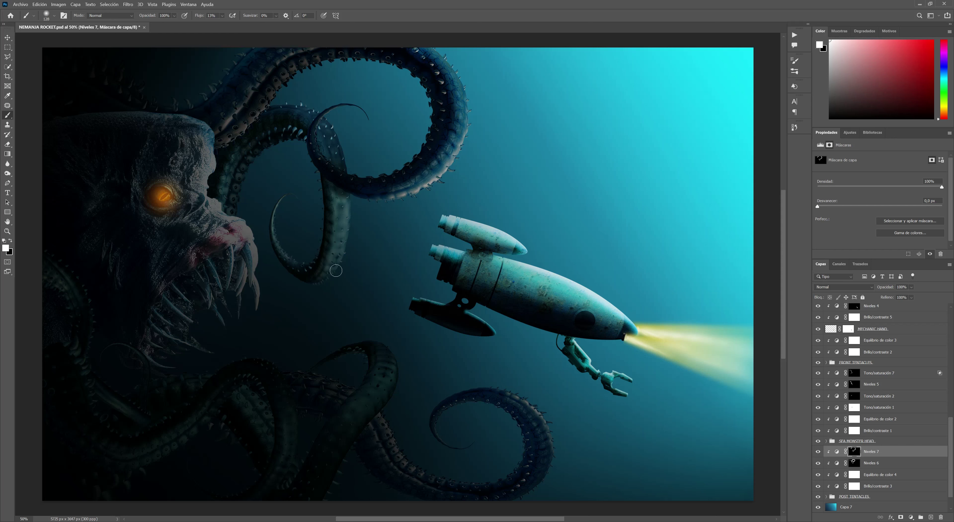
drag(350, 167, 277, 102)
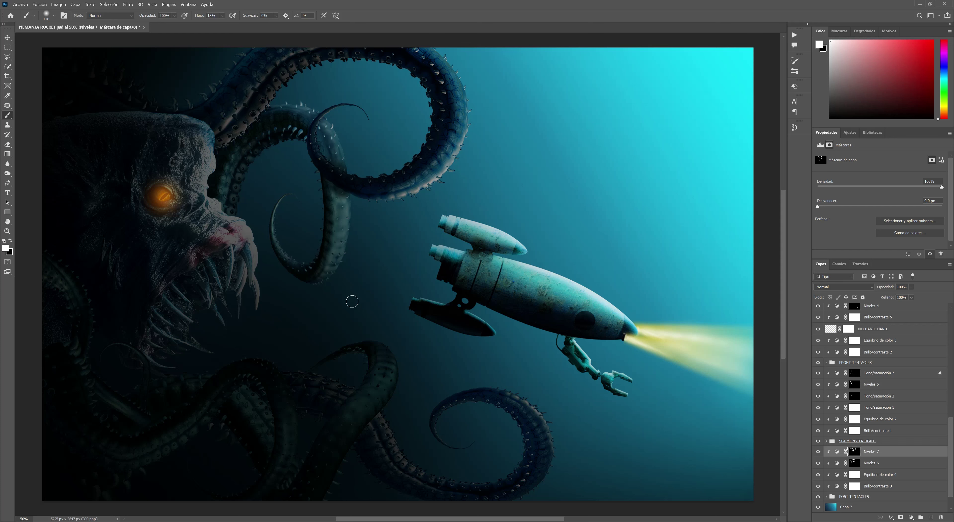
Step: Add Levels with white input 158, invert its mask, and brighten strokes along the lower tentacles
key(ctrl+l)
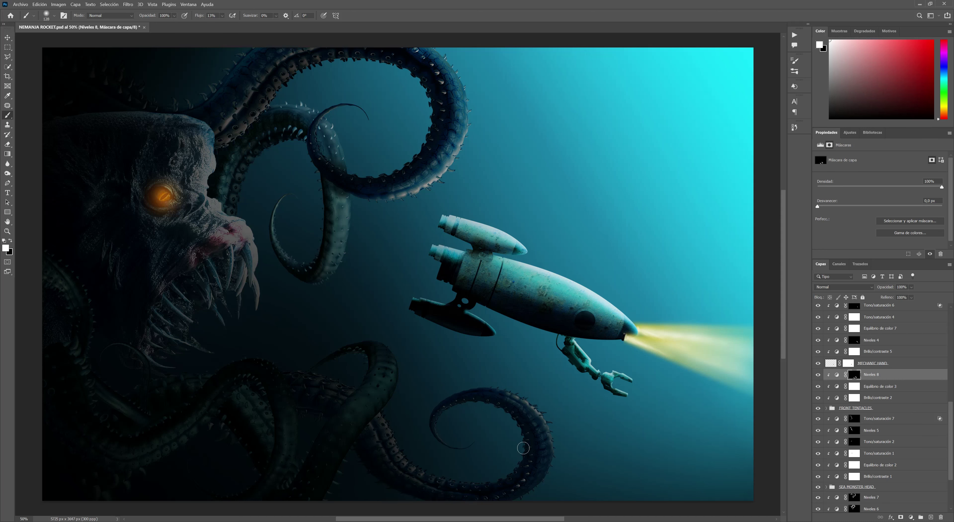
click(911, 517)
click(907, 400)
drag(933, 211, 897, 212)
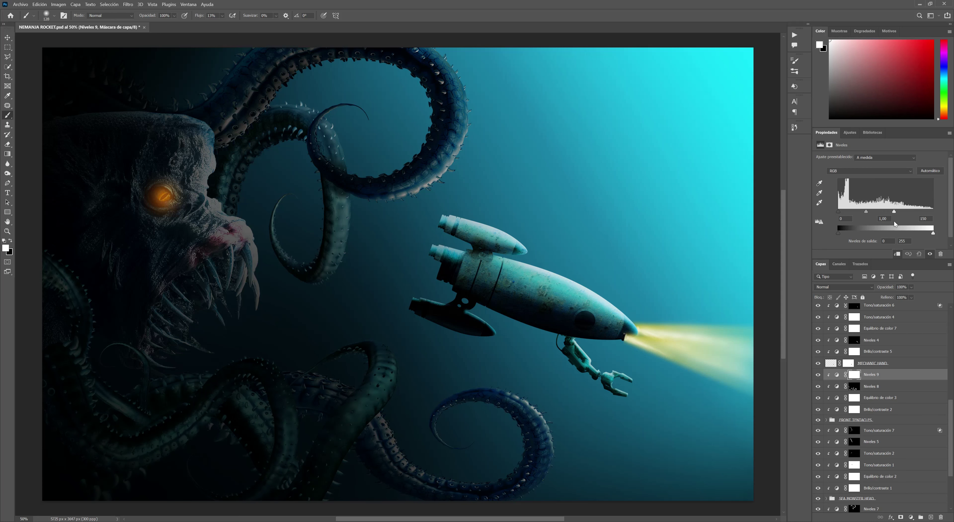
key(ctrl+i)
drag(517, 401, 546, 473)
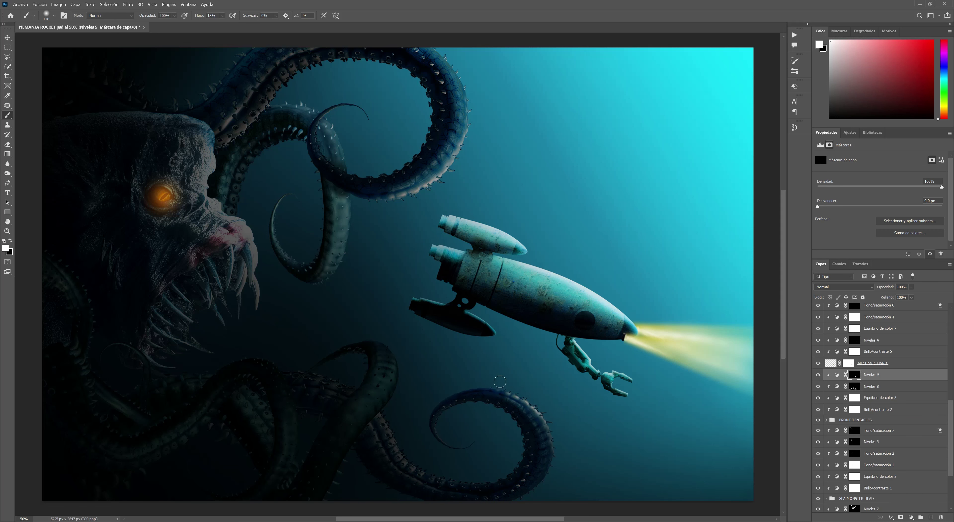
drag(389, 418, 391, 353)
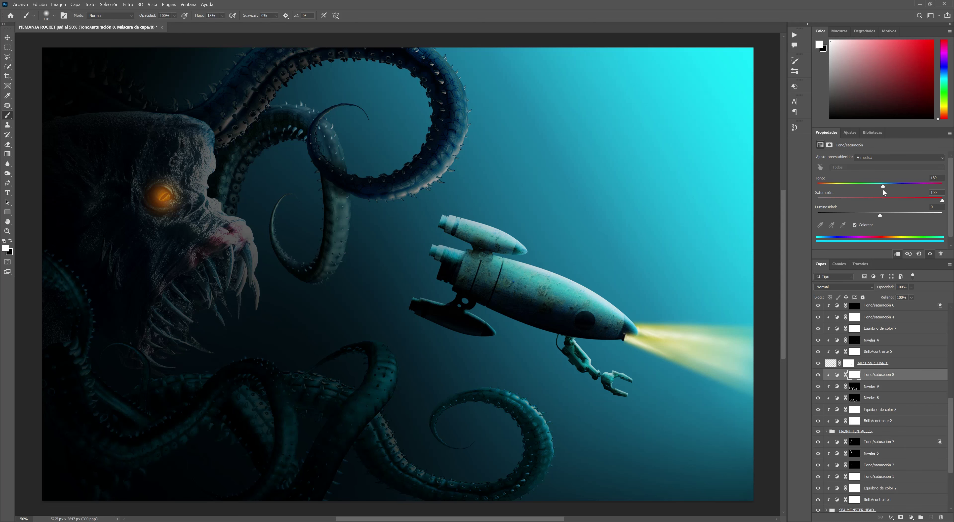
Step: Tint the lower tentacles brighter teal with Blend If, revealing it along one tentacle edge
drag(881, 214, 906, 217)
double_click(919, 374)
drag(744, 352, 759, 353)
key(Return)
key(ctrl+i)
key(b)
key(d)
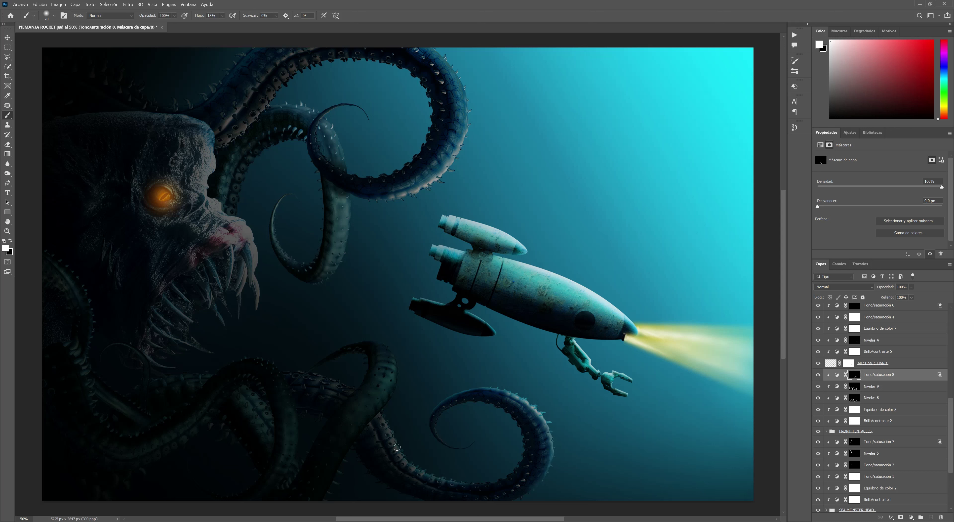
drag(387, 355, 385, 345)
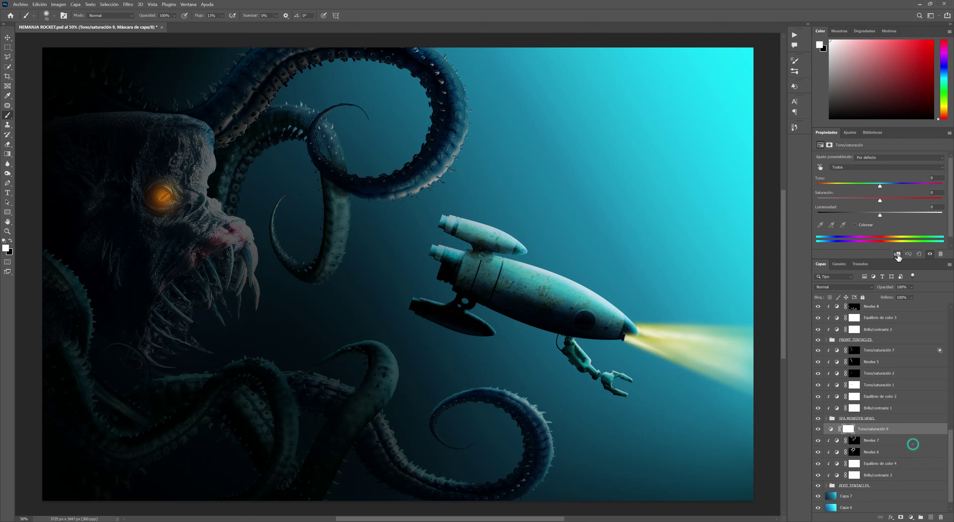
Step: Add a hue-193 blue tint layer with Blend If and an inverted mask, ready for painting
drag(874, 186, 885, 185)
double_click(918, 428)
drag(744, 352, 756, 352)
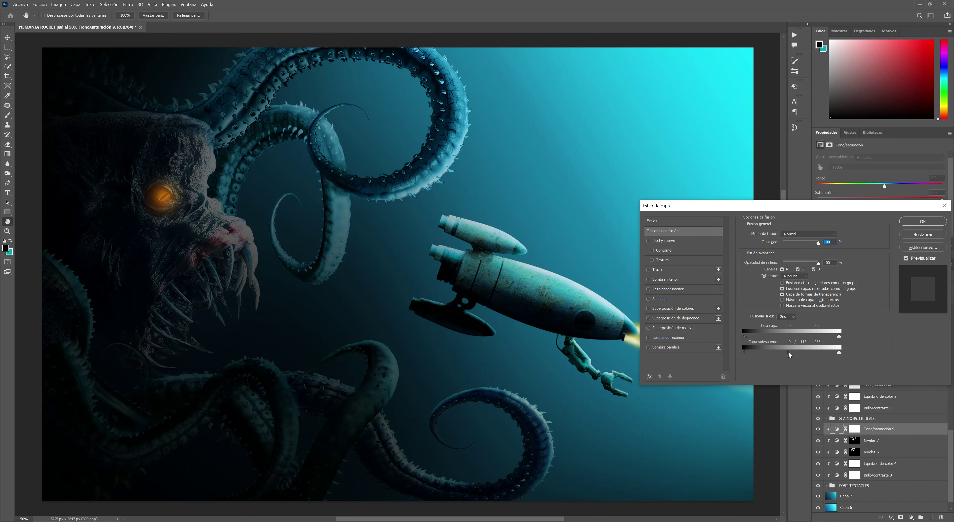
key(Return)
key(ctrl+i)
key(b)
key(d)
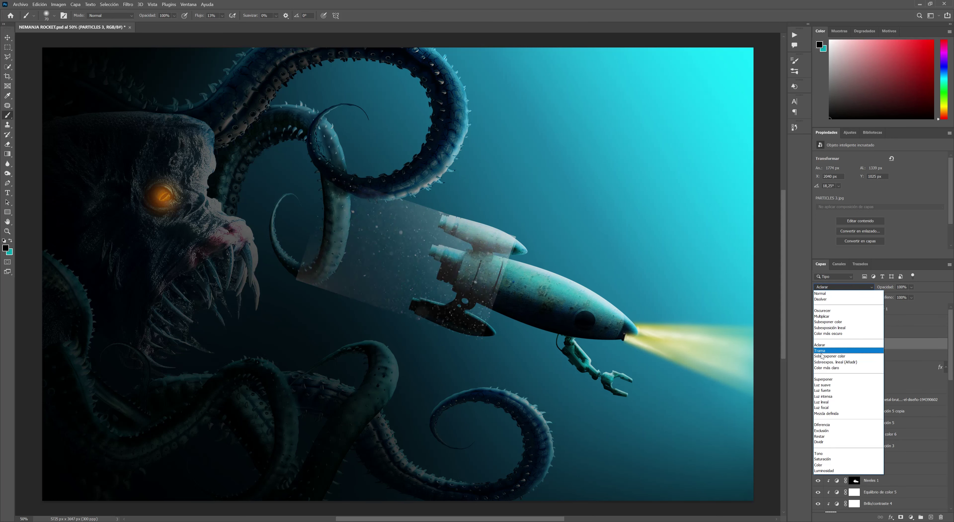
Step: Set PARTICLES 3 to Color Dodge and paint its inverted mask to reveal dust trailing behind the rocket
click(821, 356)
alt+click(900, 517)
key(d)
click(11, 241)
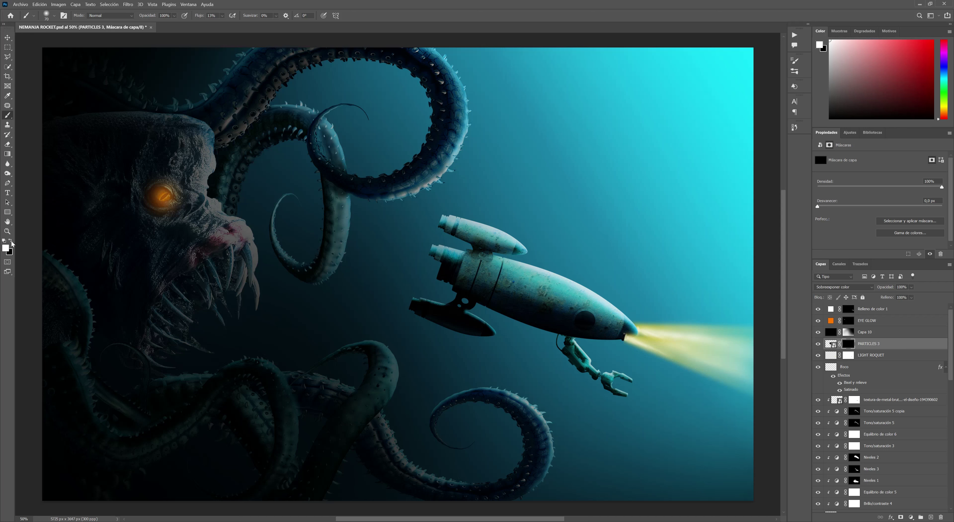
key(x)
mouse_move(412, 259)
mouse_down()
mouse_move(389, 301)
mouse_move(415, 214)
mouse_up()
key(x)
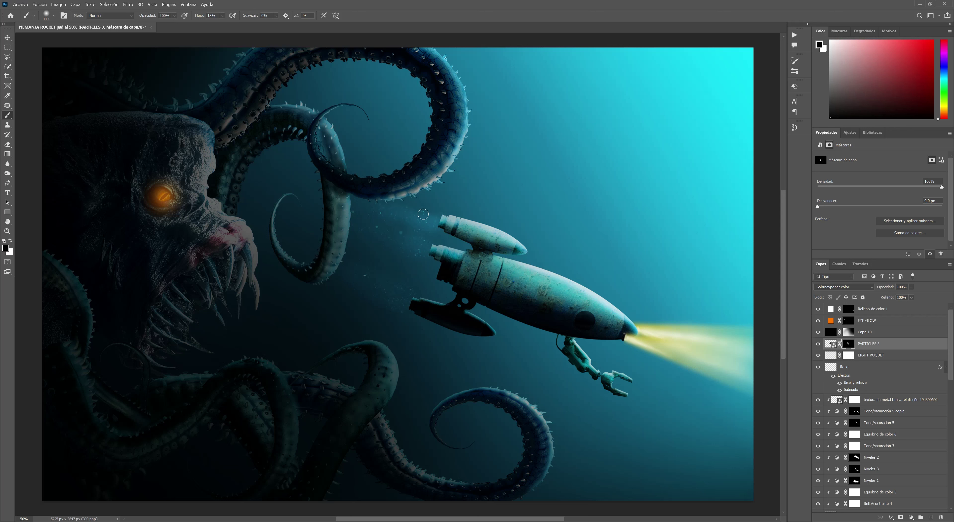
Step: Duplicate the dust layer and move the copies toward the rocket's flame
key(ctrl+j)
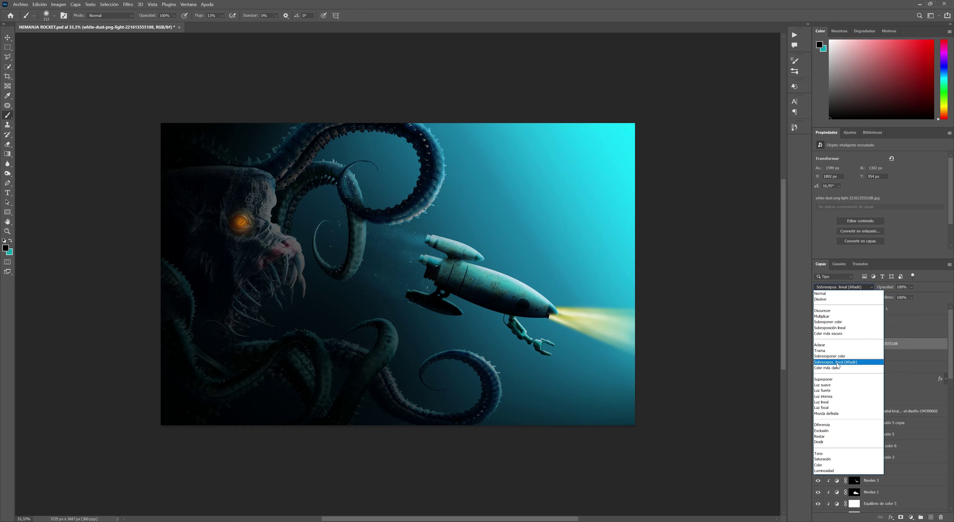
click(838, 365)
click(851, 343)
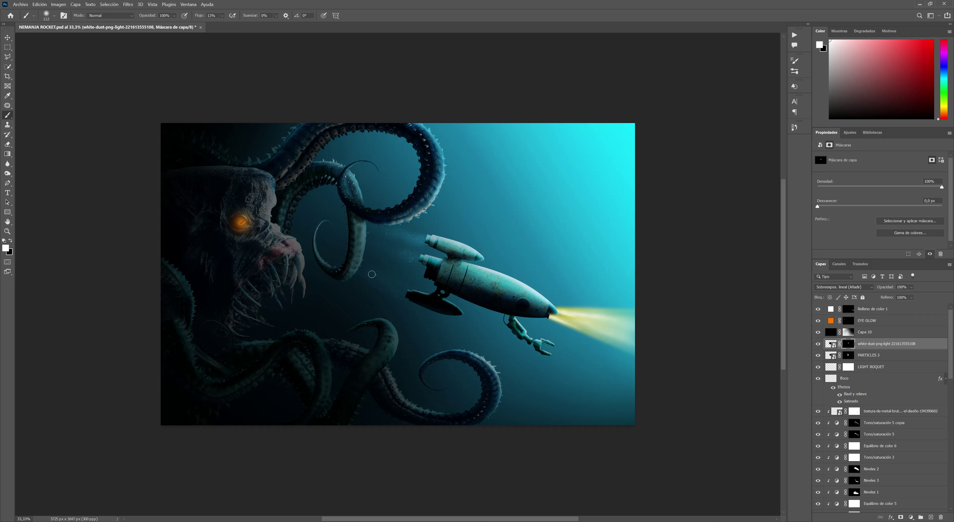
key(ctrl+alt+t)
key(Return)
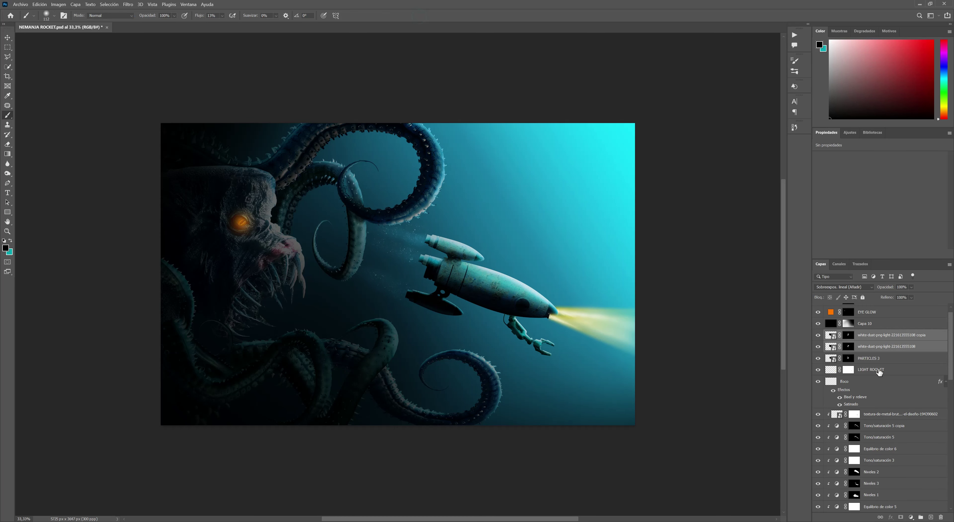
key(ctrl+alt+t)
mouse_move(391, 246)
mouse_down()
mouse_move(576, 347)
mouse_move(612, 326)
mouse_move(618, 299)
mouse_up()
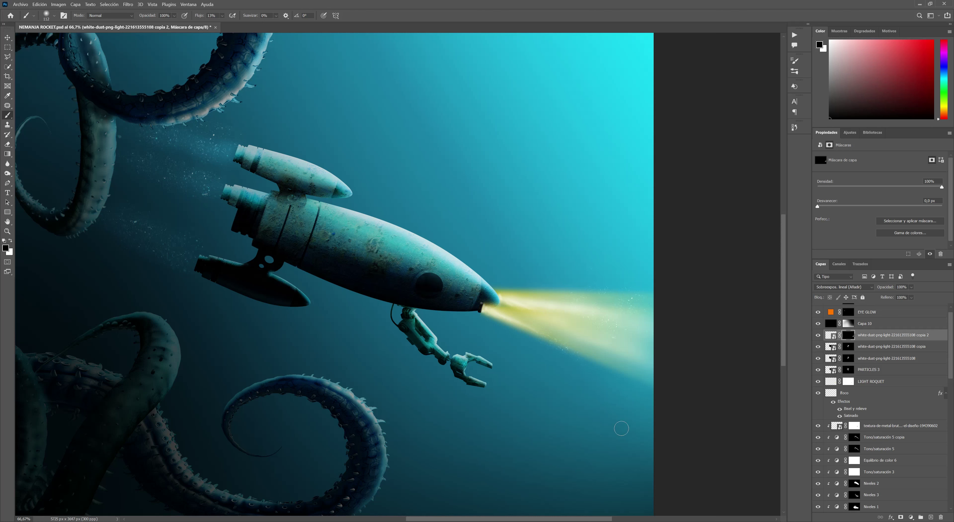
click(844, 286)
click(743, 272)
Step: Add a third dust copy, scaled and rotated near the flame, and prepare to brush its mask
key(ctrl+j)
key(ctrl+t)
mouse_move(551, 305)
mouse_down()
mouse_move(512, 252)
mouse_move(545, 382)
mouse_up()
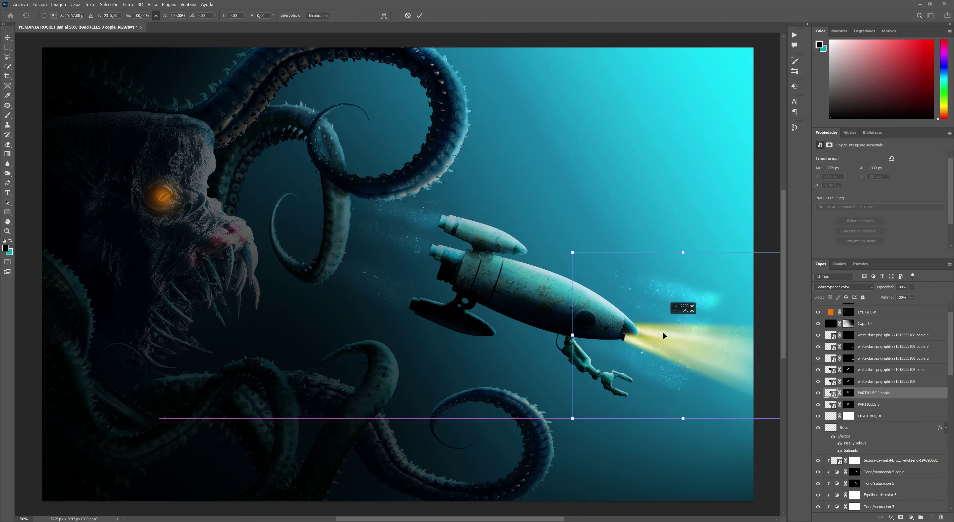
drag(663, 335, 639, 301)
key(Return)
click(848, 393)
key(b)
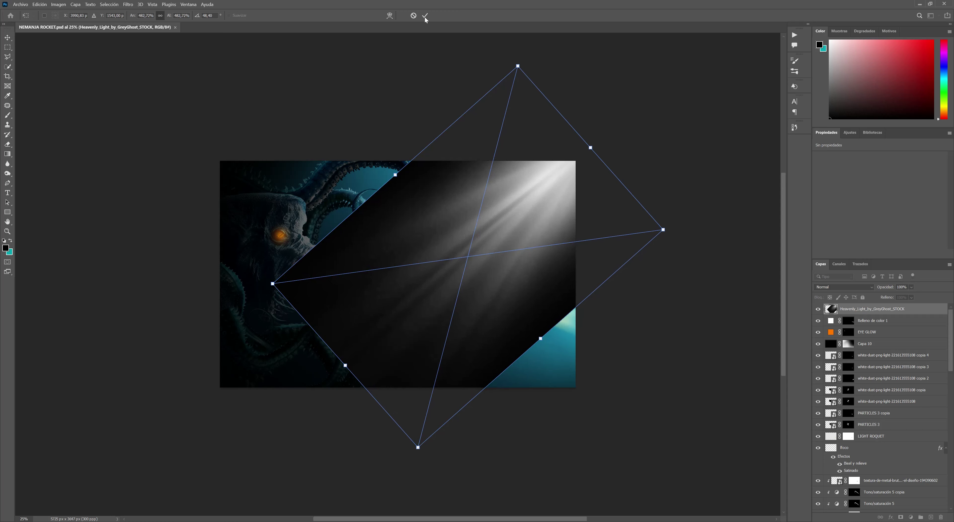
Step: Set Heavenly_Light to Screen and enlarge the light rays over the scene
click(844, 286)
click(824, 355)
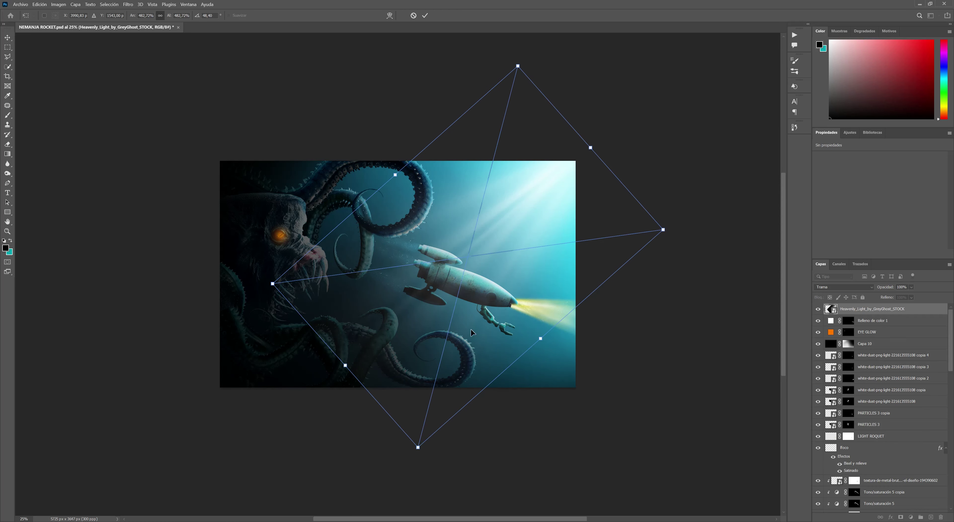
drag(471, 332, 571, 324)
drag(692, 215, 750, 202)
click(426, 16)
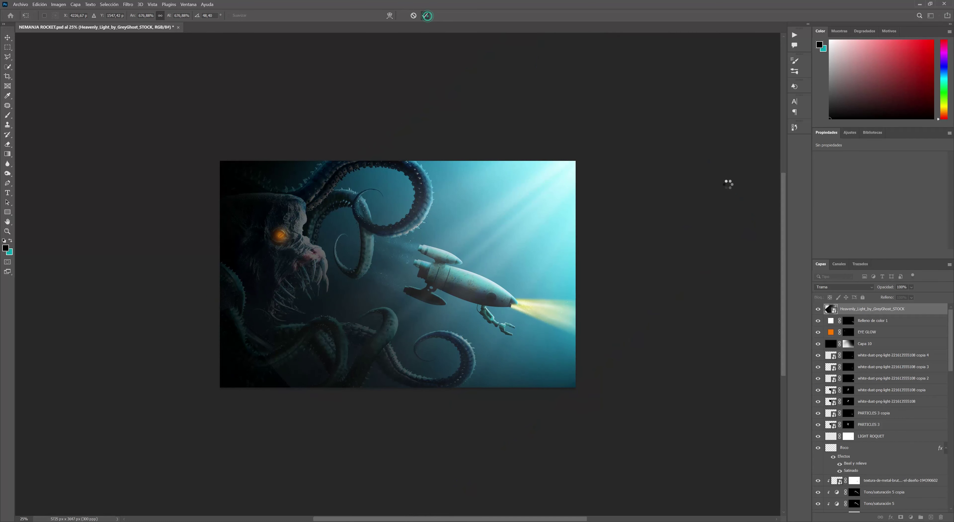
key(ctrl+plus)
key(ctrl+plus)
key(h)
key(ctrl+minus)
key(ctrl+minus)
Step: Mask the light rays and warm them with a clipped Color Balance, red +43
click(901, 517)
key(b)
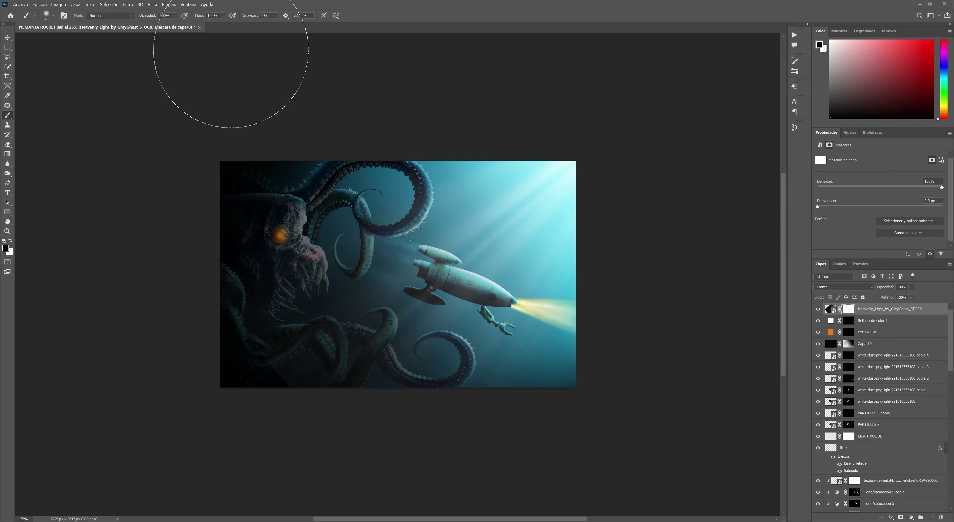
key(ctrl+plus)
key(ctrl+plus)
key(h)
click(911, 517)
click(863, 451)
drag(870, 173, 887, 174)
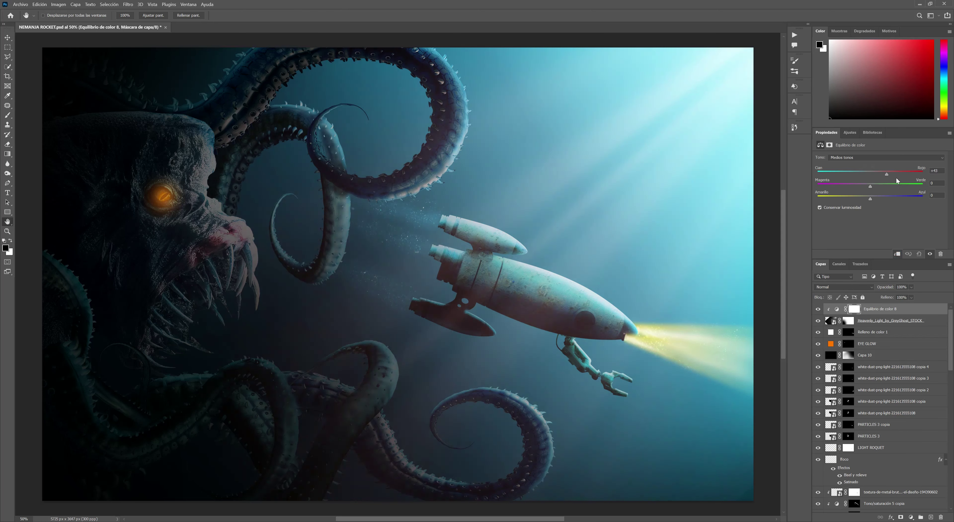
Step: Reposition the light rays so they stream from the top right
shift+click(889, 321)
key(ctrl+minus)
key(ctrl+t)
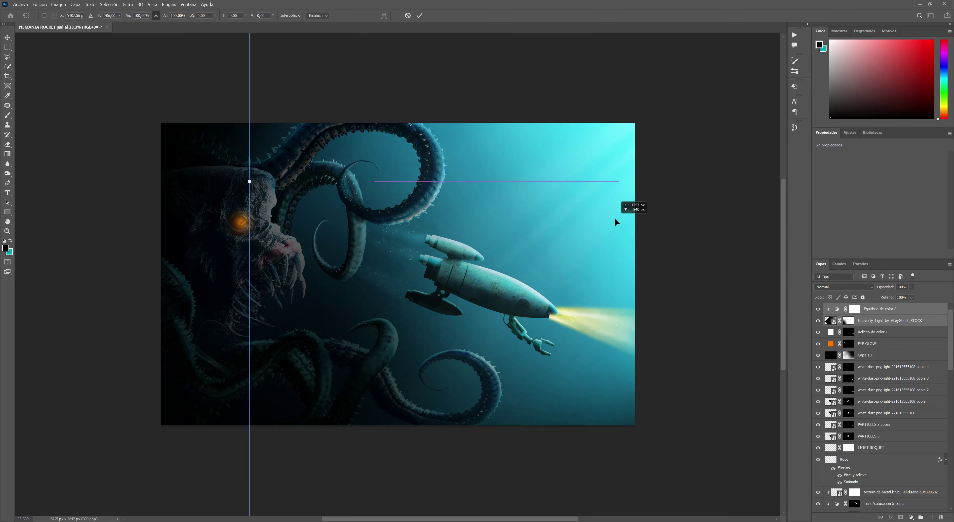
drag(498, 105, 607, 215)
key(Return)
Step: Dim Niveles 1 by lowering its output white to 45
key(h)
scroll(881, 404, down, 5)
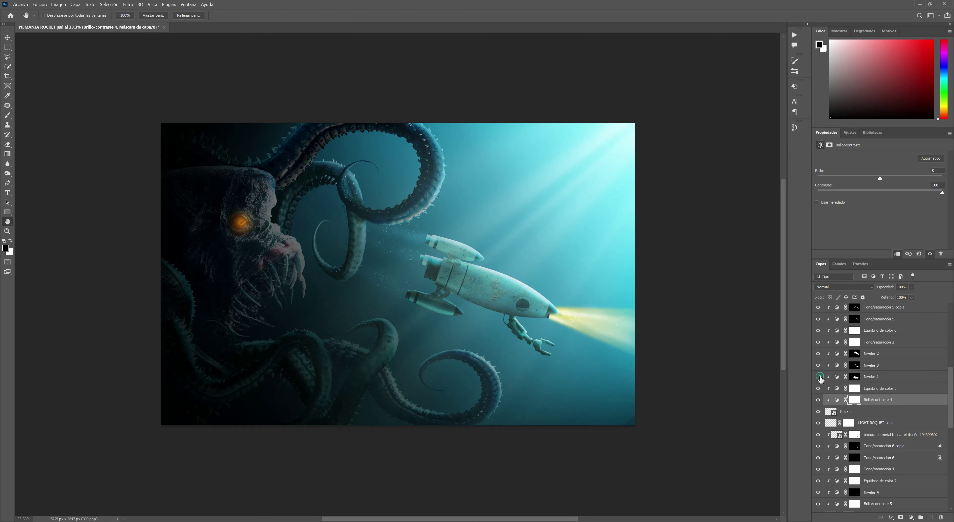
click(854, 376)
drag(862, 233, 852, 236)
Step: Rotate and scale PARTICLES 3 to follow the light rays
click(850, 308)
key(ctrl+t)
mouse_move(417, 445)
mouse_down()
mouse_move(549, 329)
mouse_move(489, 379)
mouse_up()
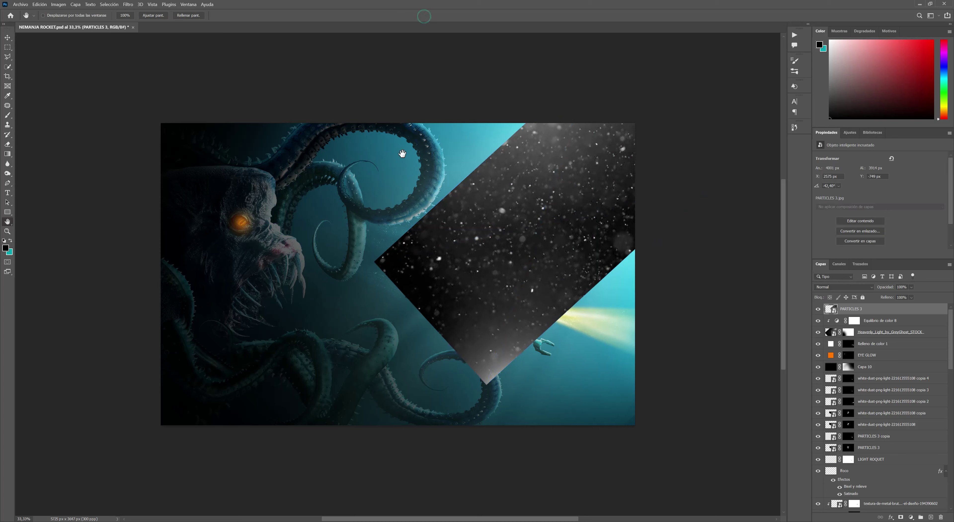
key(Return)
Step: Screen PARTICLES 3 and paint its mask to show dust in the upper-right rays
key(h)
click(844, 287)
click(820, 350)
alt+click(900, 518)
key(b)
key(d)
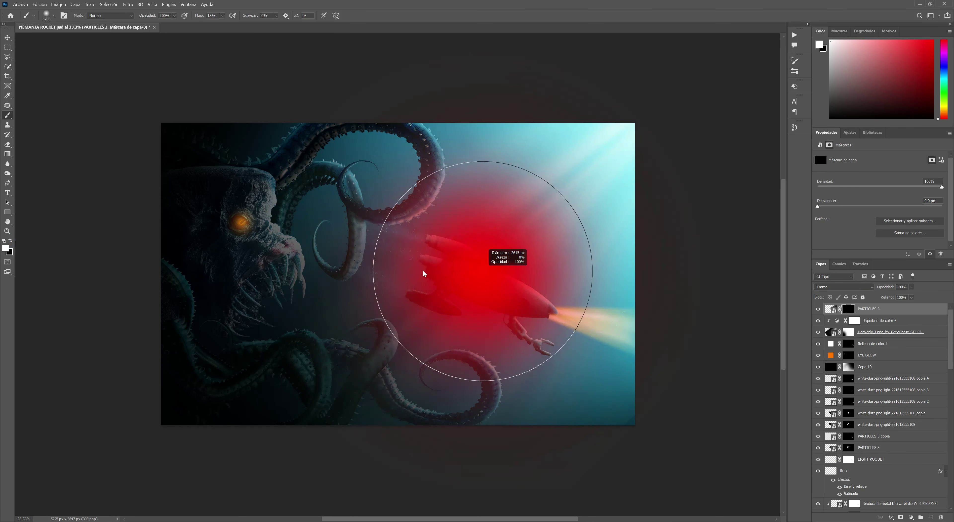
mouse_move(626, 146)
mouse_down()
mouse_move(532, 224)
mouse_move(564, 304)
mouse_up()
key(x)
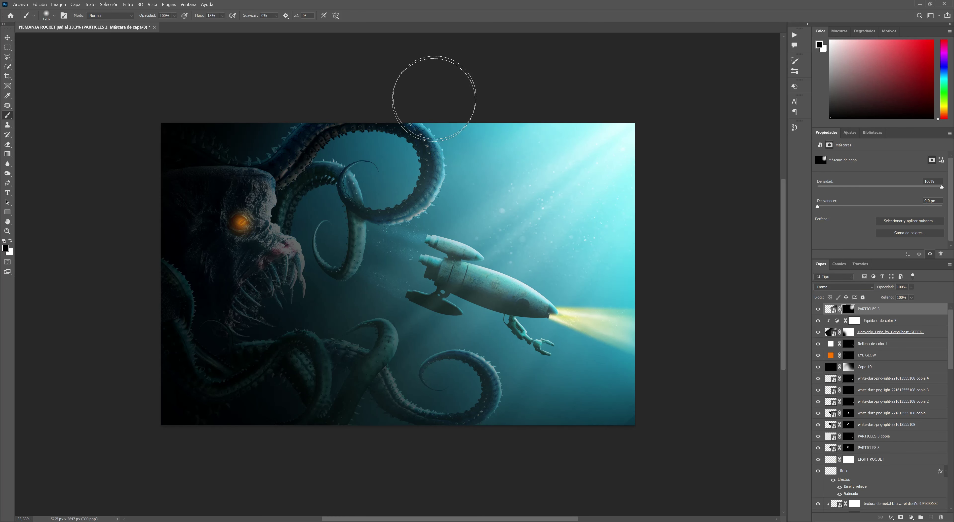
key(x)
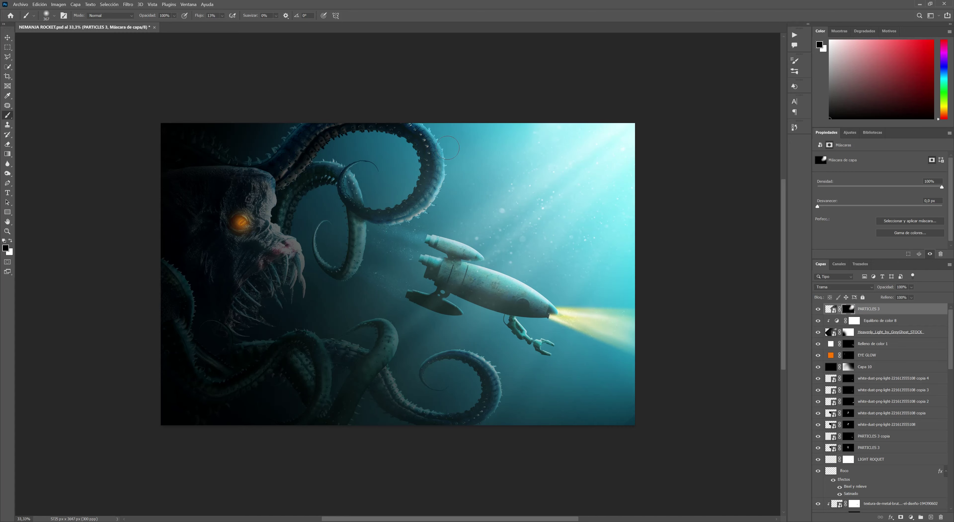
Step: Stamp all visible layers into a new layer and start the Camera Raw temperature adjustment
key(ctrl+plus)
key(v)
key(ctrl+shift+alt+e)
key(ctrl+shift+a)
mouse_move(783, 189)
mouse_down()
mouse_move(794, 189)
mouse_move(779, 189)
mouse_up()
Step: In Camera Raw, cool the temperature, shift tint to +19, and tint shadows blue at hue 225
drag(783, 204, 781, 204)
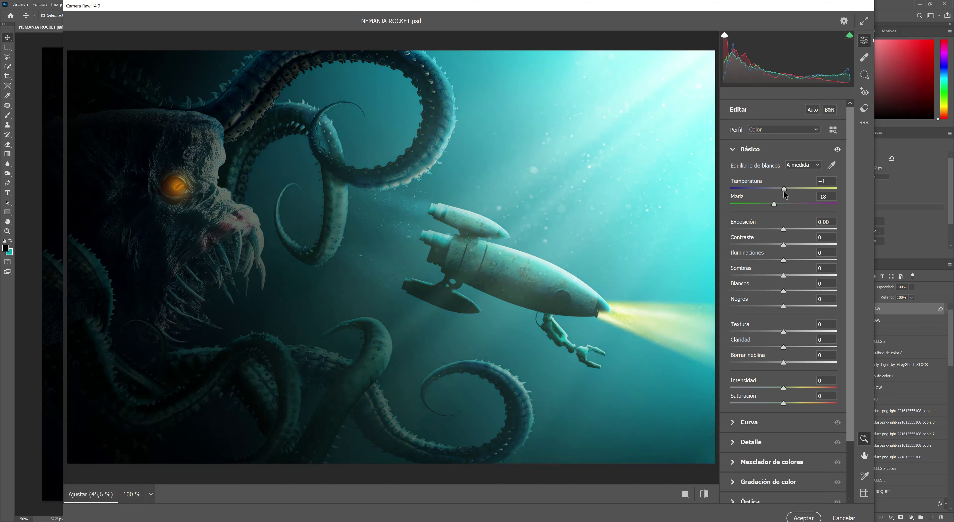
drag(773, 203, 793, 204)
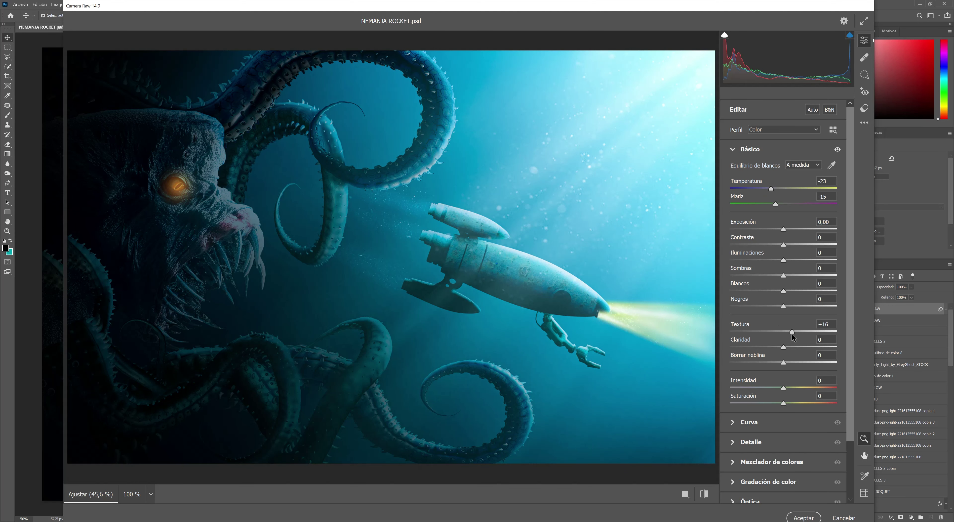
key(ctrl+alt+4)
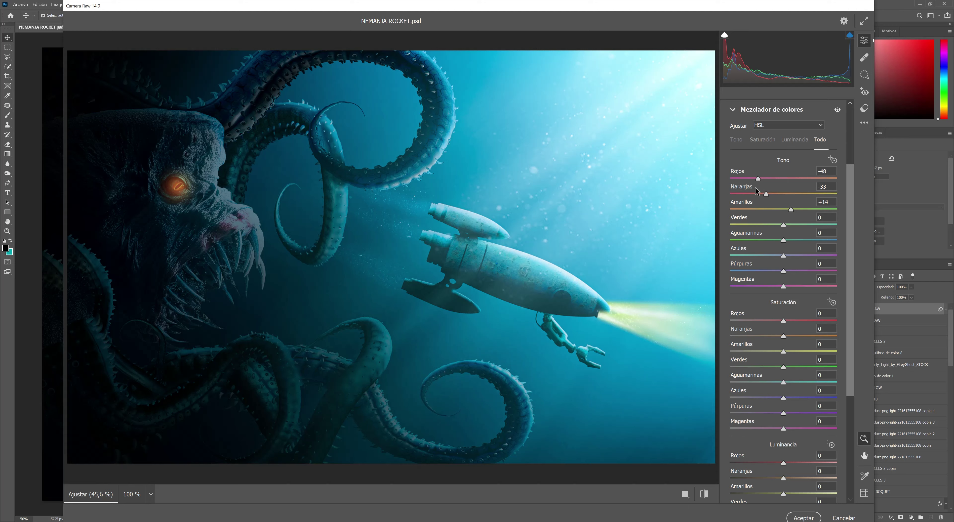
key(ctrl+alt+5)
drag(752, 378, 745, 384)
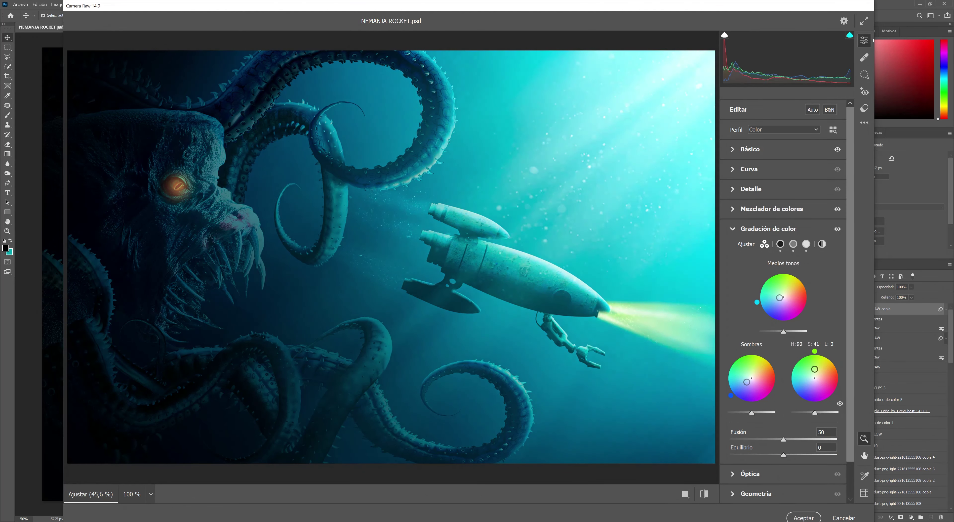